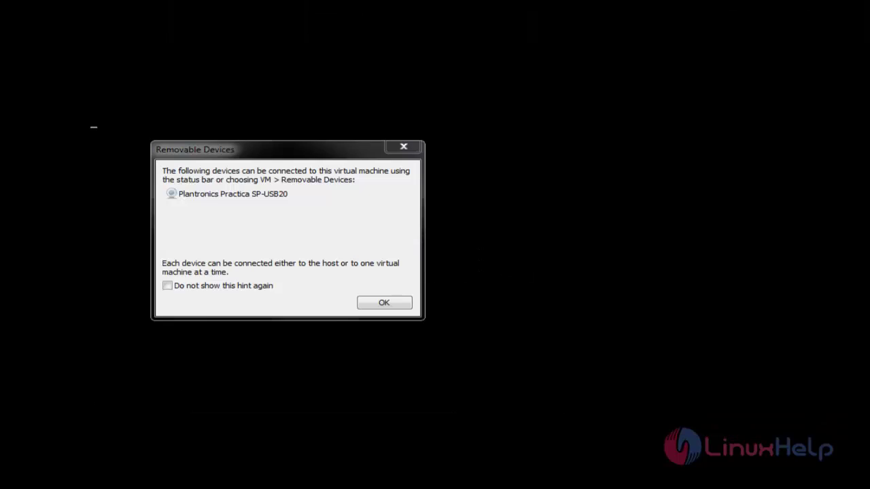
# Dismiss the Removable Devices hint to reveal the ClearOS Community 6.7 boot menu
pyautogui.click(405, 147)
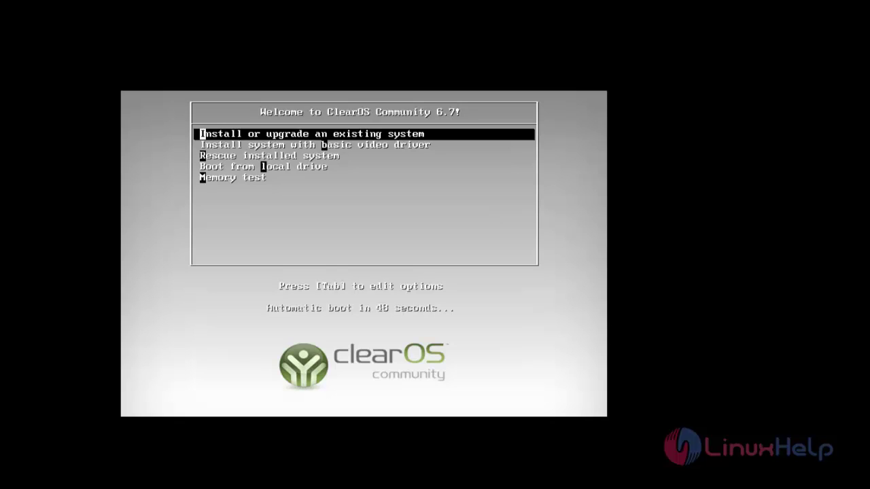
# Launch the install option and accept English language and U.S. English keyboard
pyautogui.press('Return')
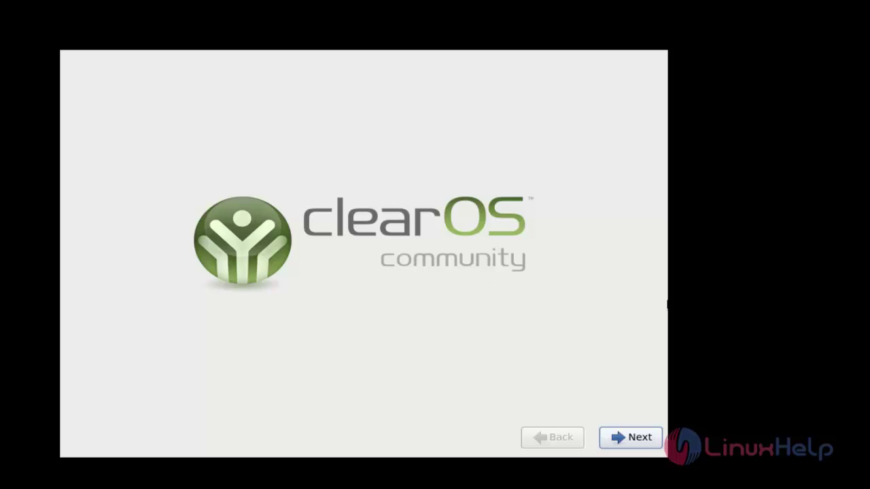
pyautogui.click(613, 434)
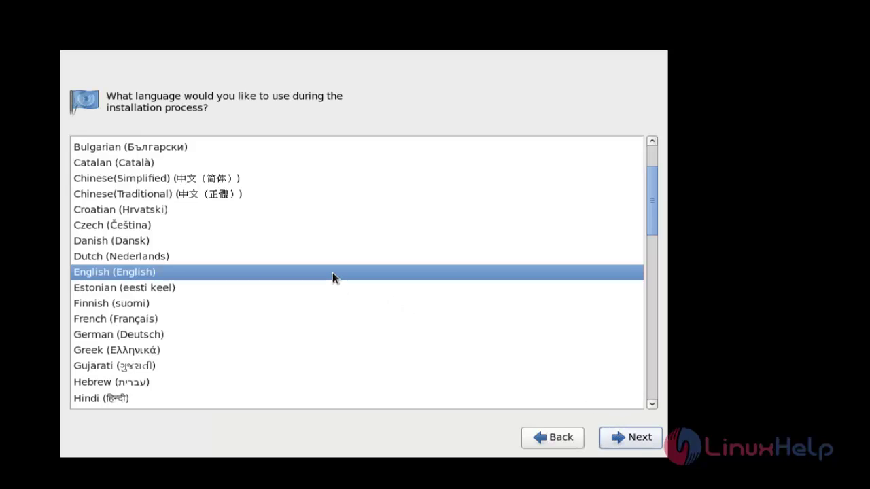
pyautogui.click(630, 442)
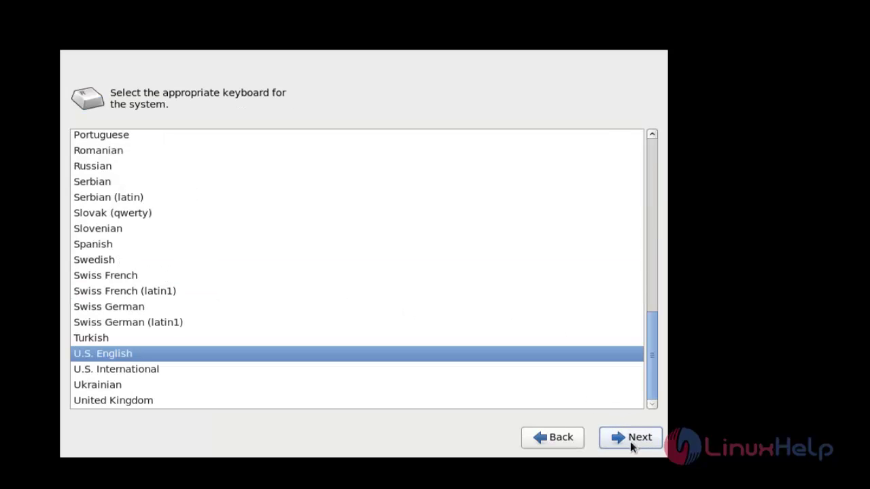
pyautogui.click(630, 441)
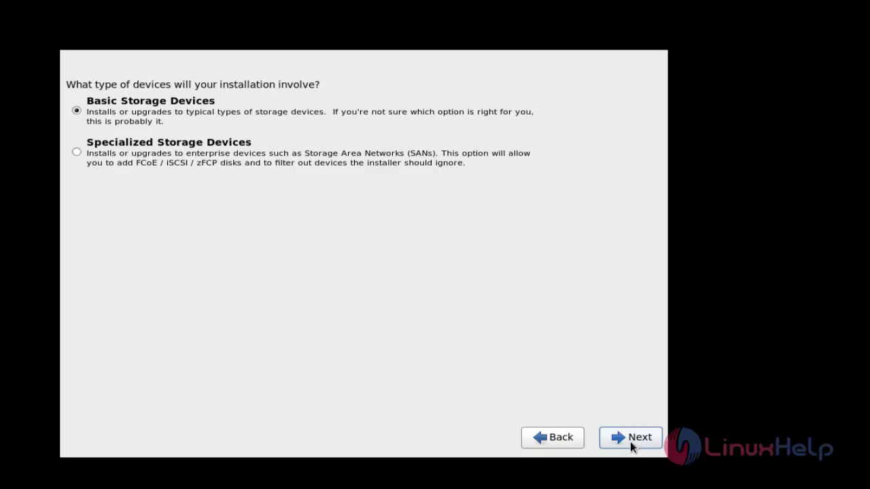
# Keep Basic Storage Devices and set the hostname to linuxhelp.com
pyautogui.click(630, 441)
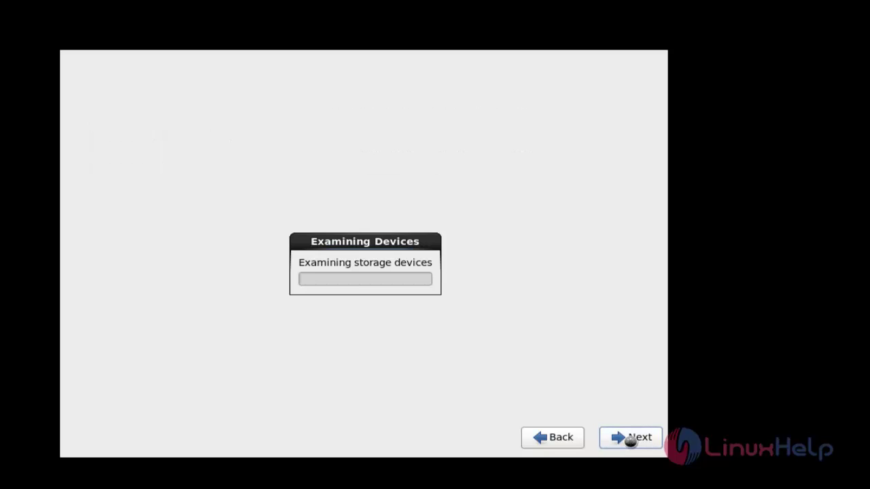
pyautogui.write('linuxhelp.com')
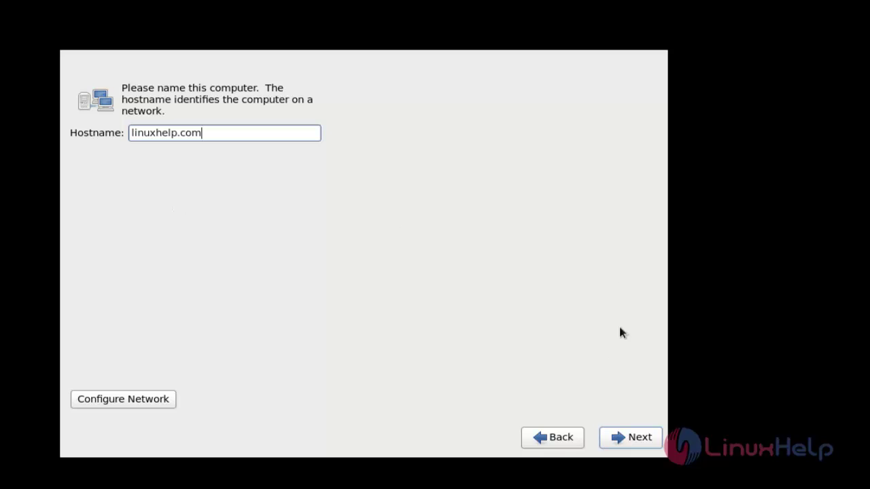
pyautogui.click(639, 448)
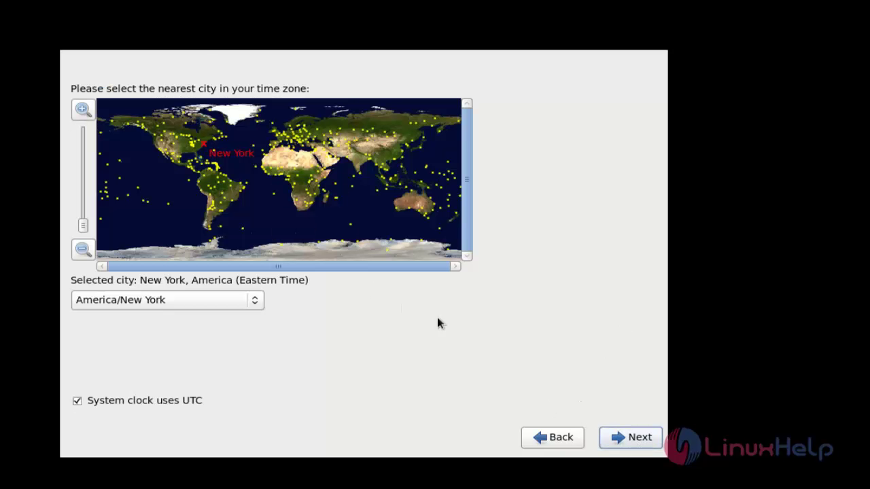
# Set the time zone to Asia/Kolkata, then enter and confirm the root password
pyautogui.click(367, 166)
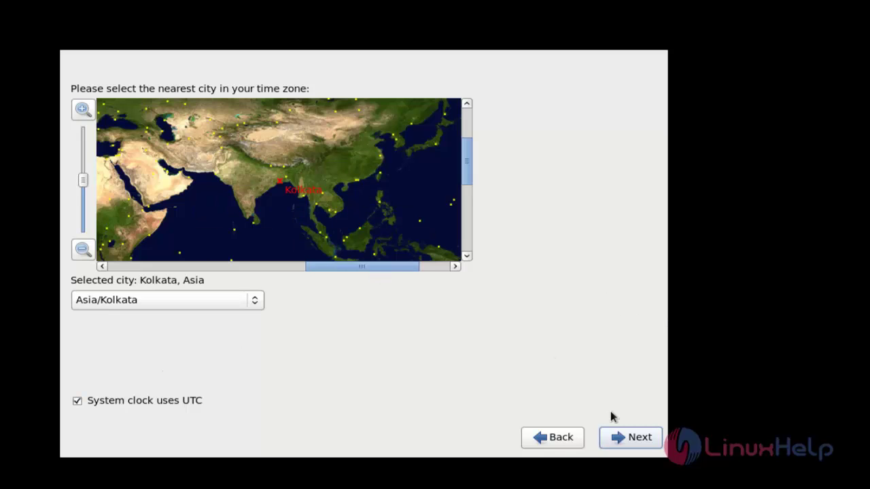
pyautogui.click(640, 438)
pyautogui.write('*********')
pyautogui.press('Tab')
pyautogui.write('*********')
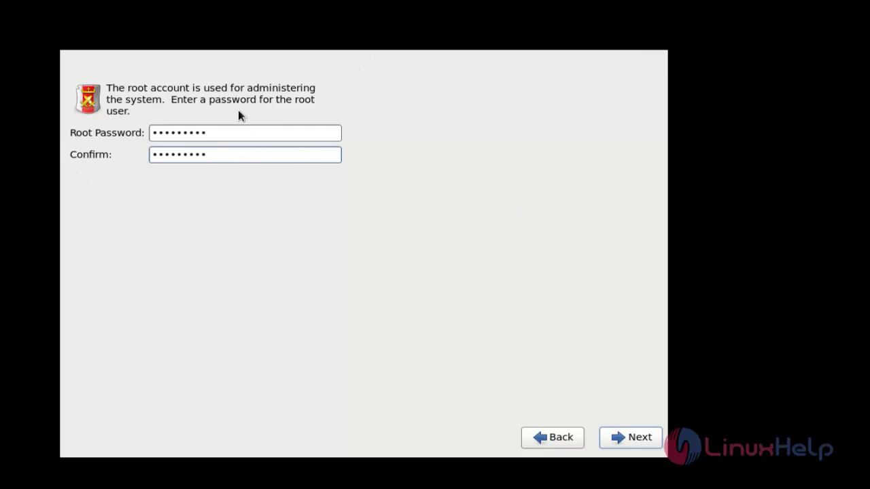
pyautogui.click(643, 442)
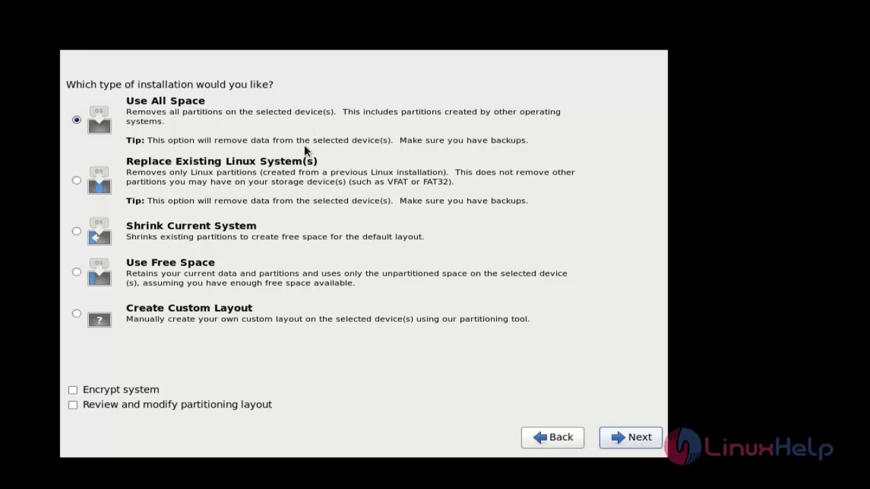
# Choose Create Custom Layout and begin creating a partition on sda's free space
pyautogui.click(236, 314)
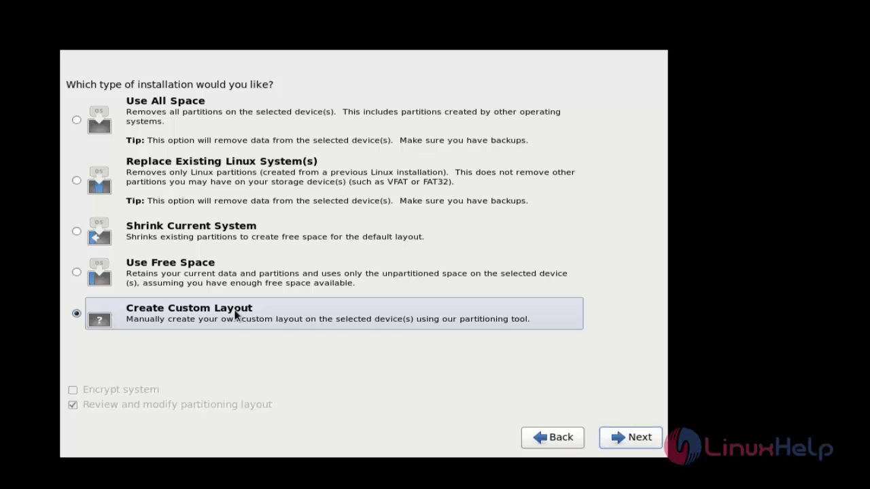
pyautogui.click(625, 439)
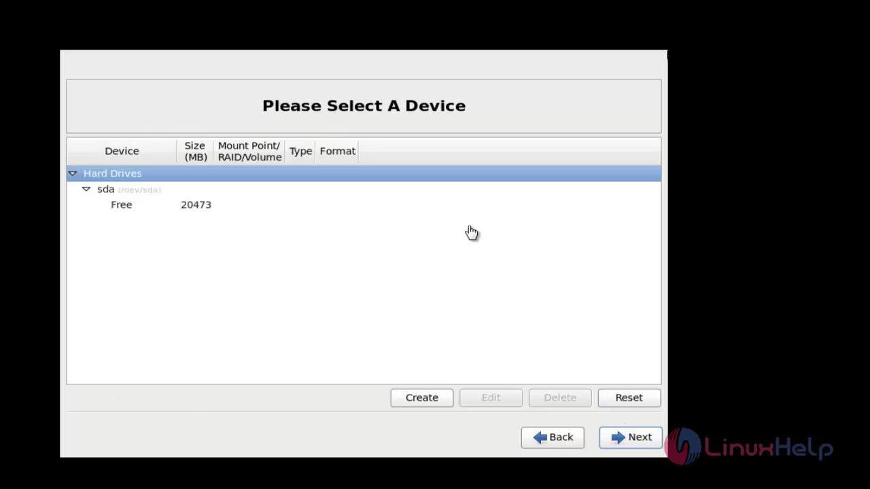
pyautogui.click(437, 400)
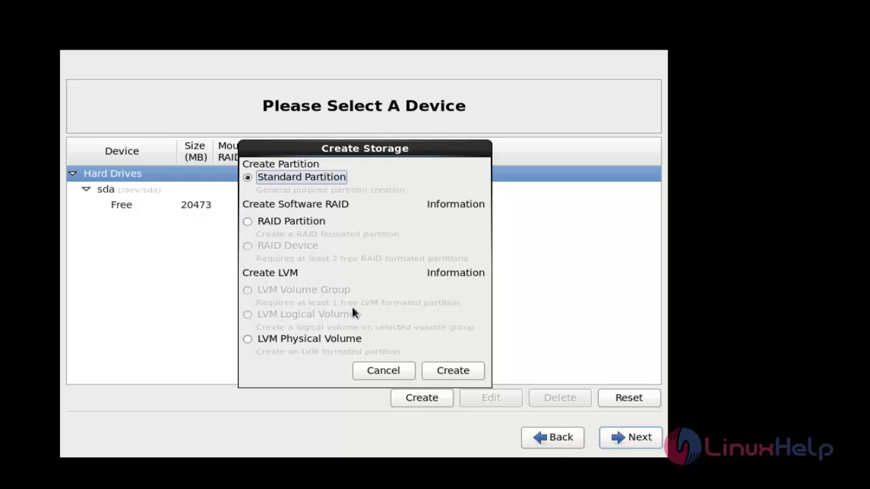
# Create a 500 MB standard partition mounted at /boot
pyautogui.click(469, 371)
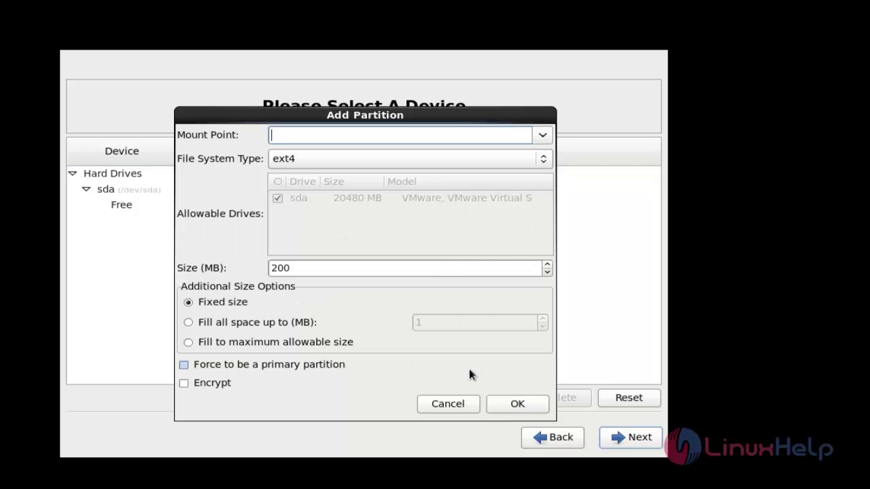
pyautogui.click(543, 135)
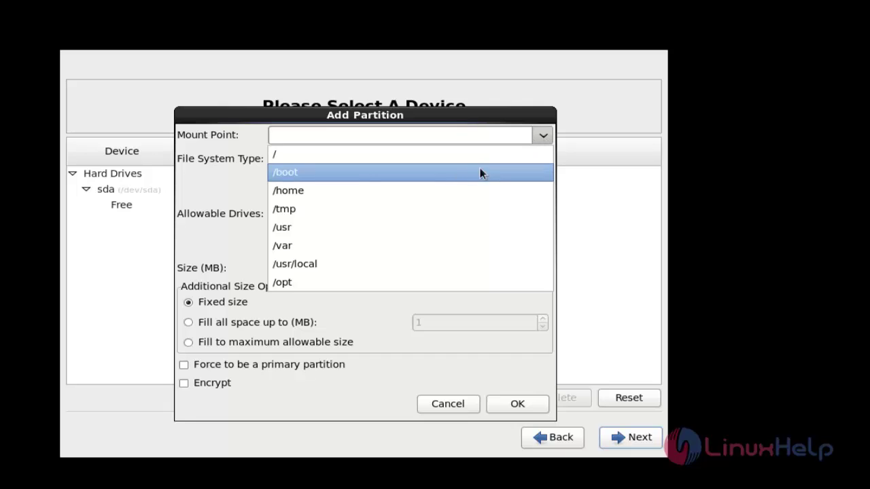
pyautogui.click(478, 174)
pyautogui.click(531, 267)
pyautogui.press('BackSpace')
pyautogui.press('BackSpace')
pyautogui.press('BackSpace')
pyautogui.write('500')
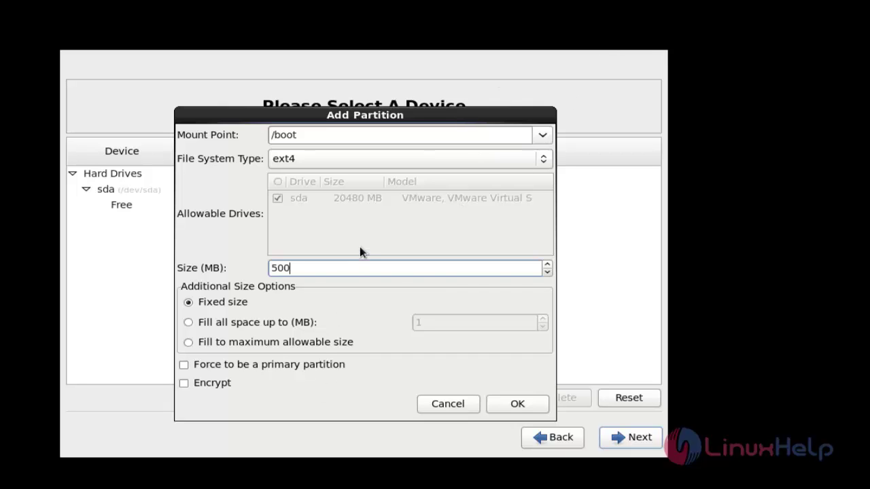
pyautogui.click(522, 404)
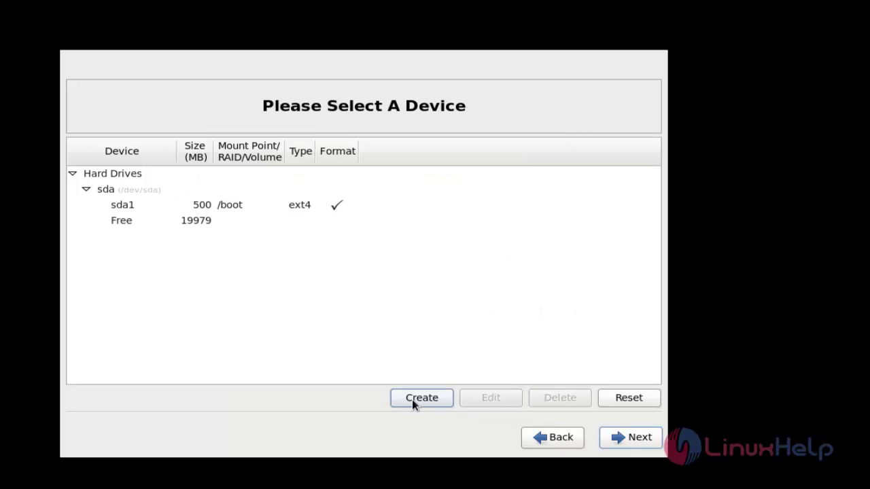
# Add a 2500 MB standard partition with file system type swap
pyautogui.click(415, 398)
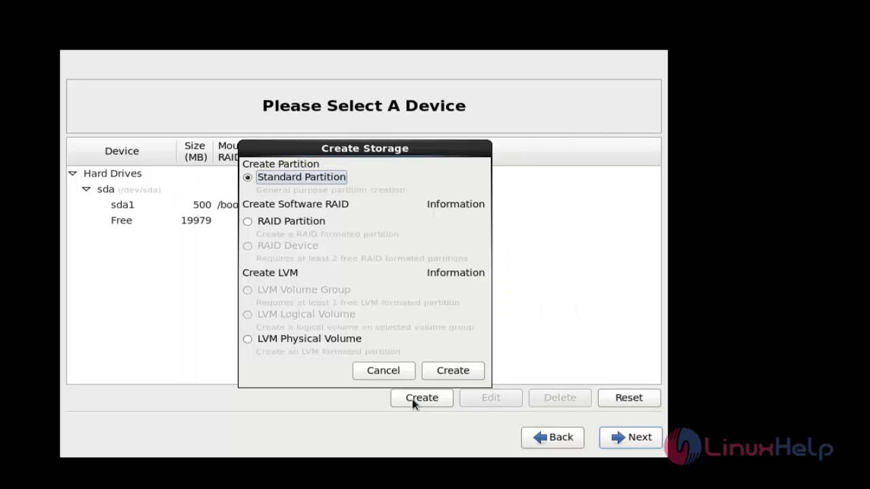
pyautogui.click(444, 370)
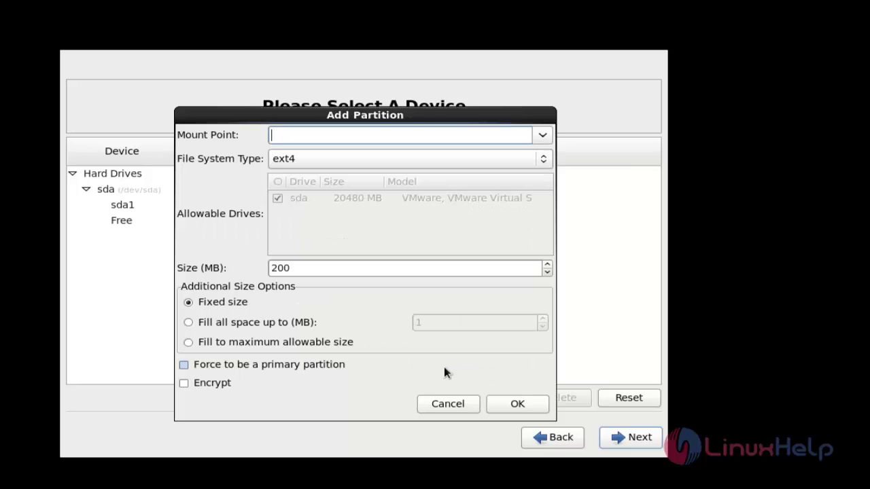
pyautogui.click(543, 135)
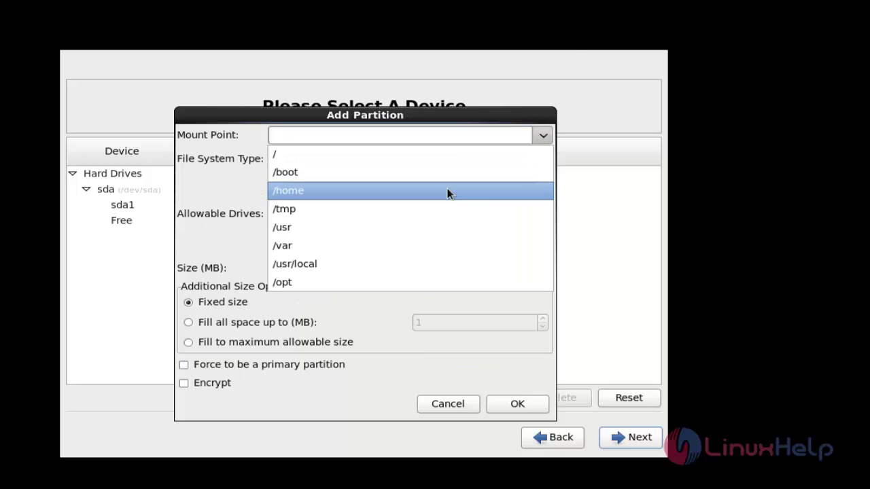
pyautogui.click(410, 136)
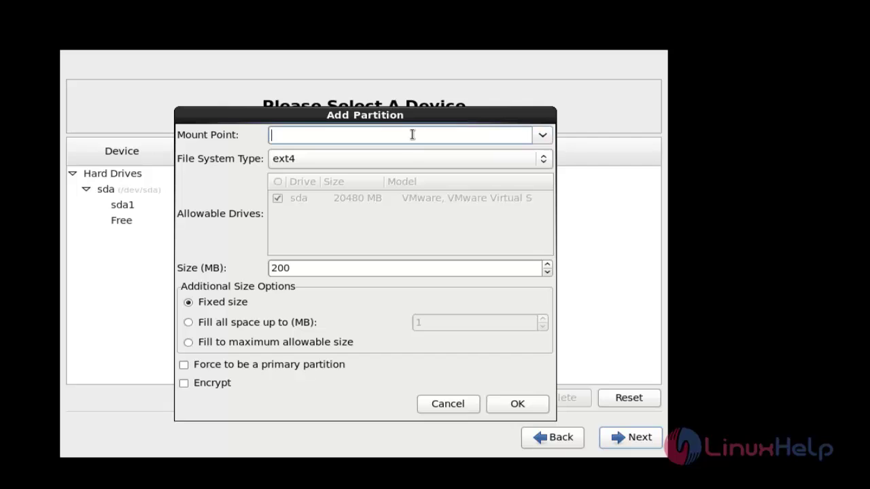
pyautogui.click(413, 159)
pyautogui.click(366, 211)
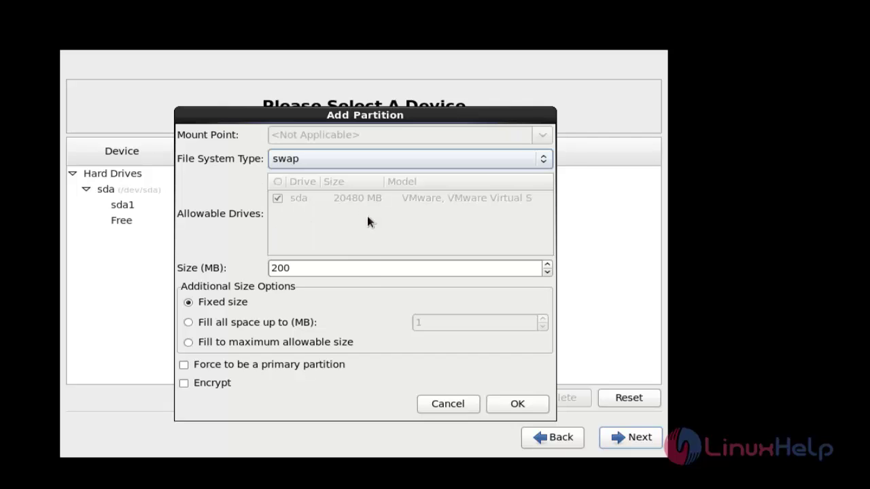
pyautogui.click(327, 269)
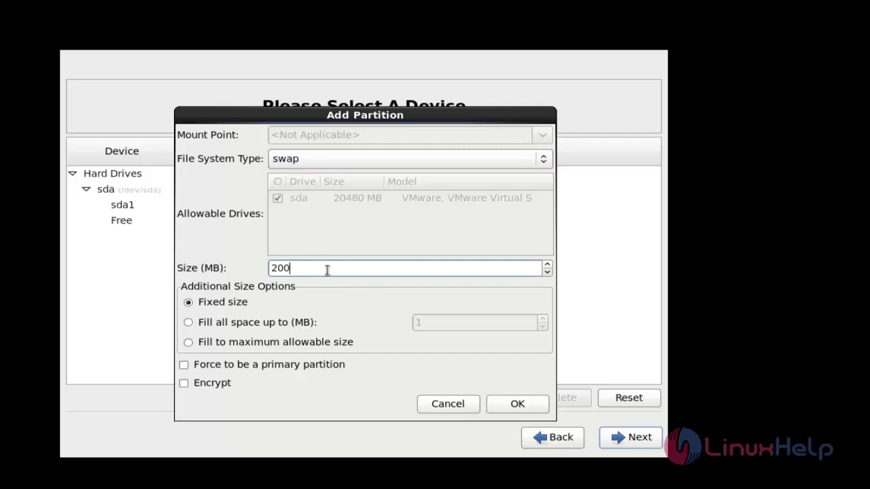
pyautogui.press('BackSpace')
pyautogui.press('BackSpace')
pyautogui.write('500')
pyautogui.click(519, 405)
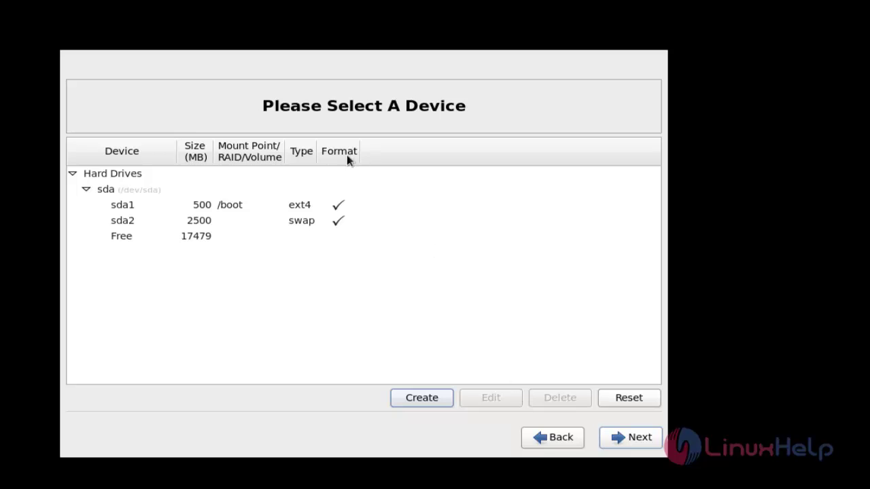
# Add a 15000 MB standard partition mounted at root (/)
pyautogui.click(422, 400)
pyautogui.click(455, 371)
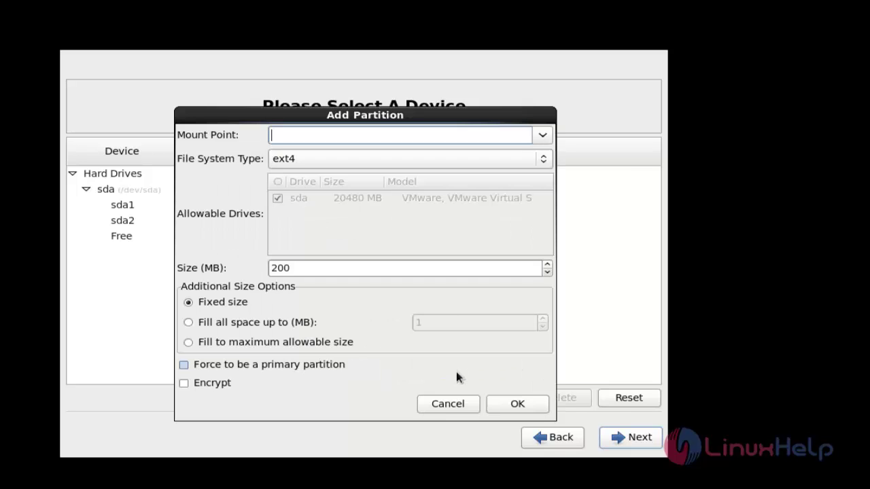
pyautogui.click(544, 135)
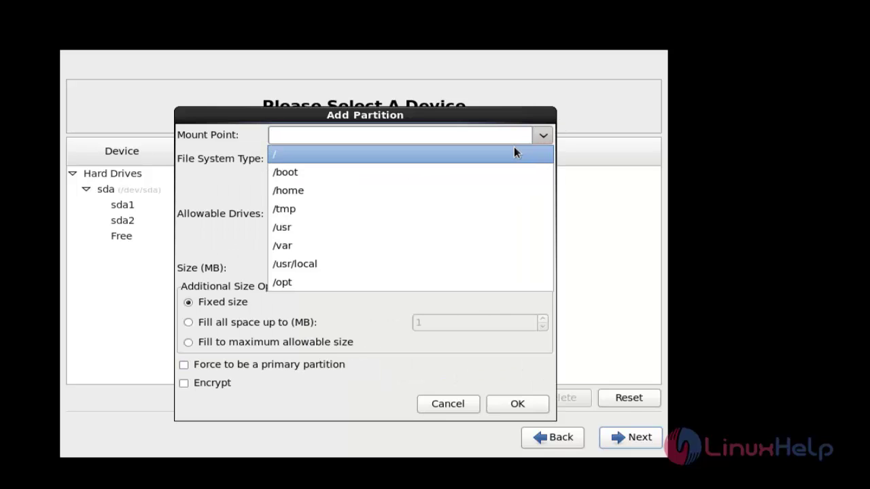
pyautogui.click(515, 153)
pyautogui.click(413, 269)
pyautogui.doubleClick(428, 269)
pyautogui.press('BackSpace')
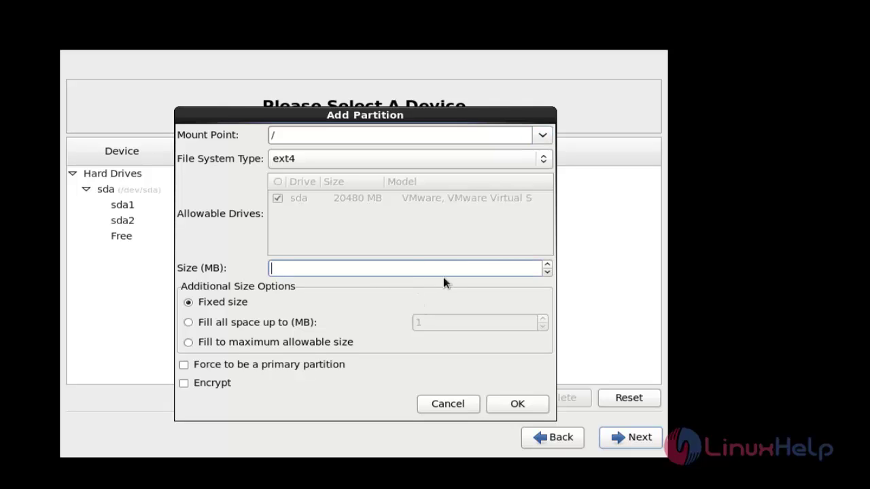
pyautogui.write('15000')
pyautogui.click(527, 408)
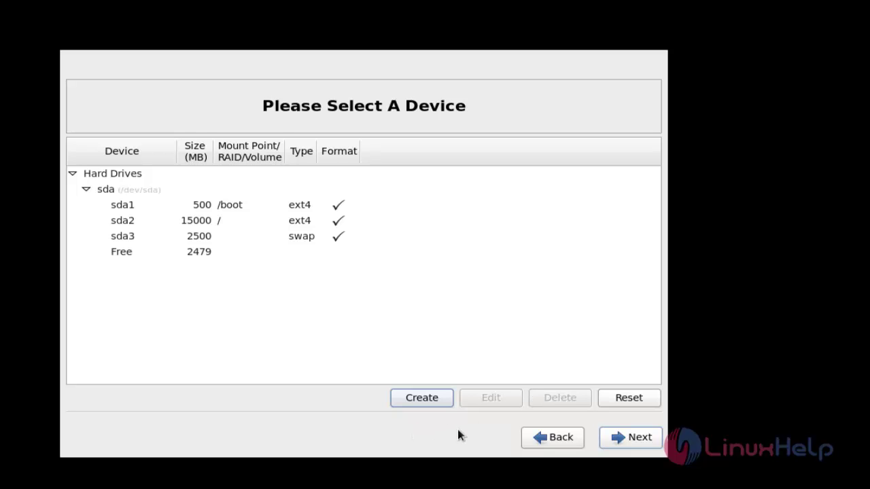
# Accept the layout, format and write changes to disk, keeping the boot loader on /dev/sda
pyautogui.click(637, 442)
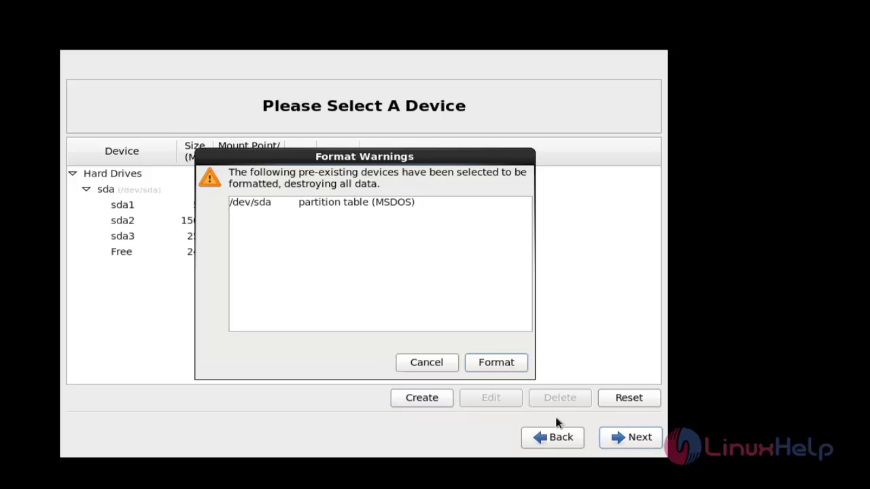
pyautogui.click(501, 364)
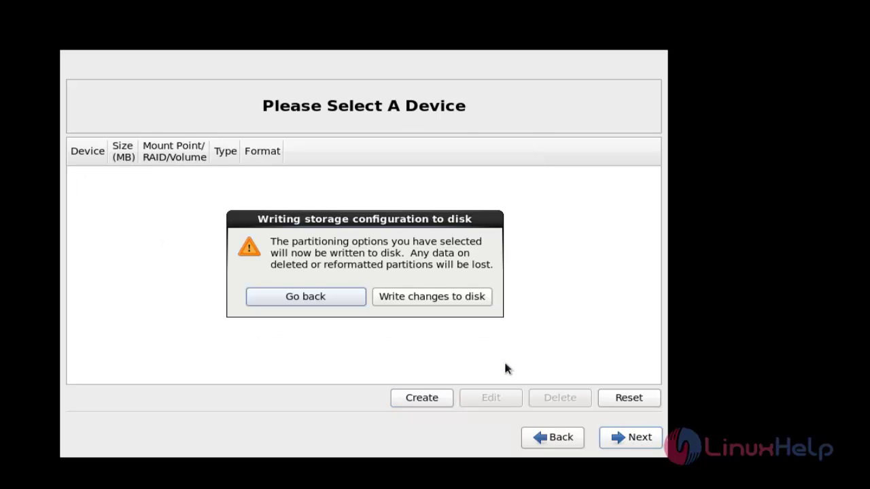
pyautogui.click(470, 298)
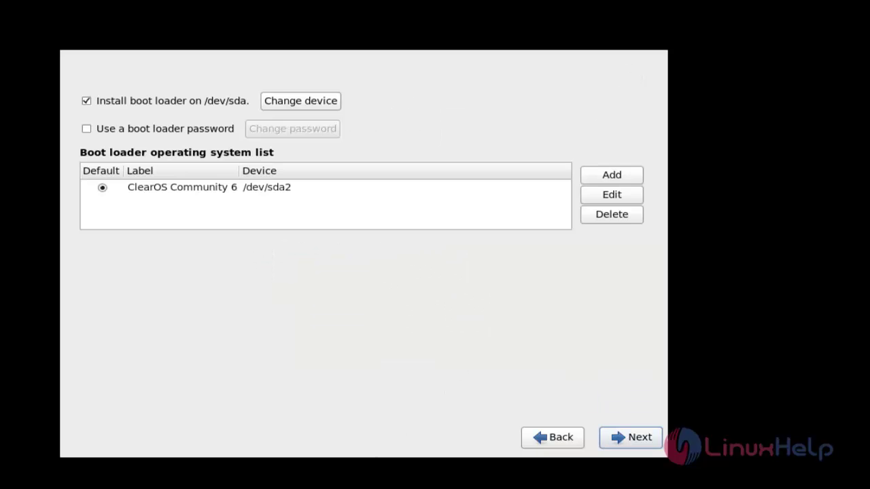
pyautogui.click(636, 440)
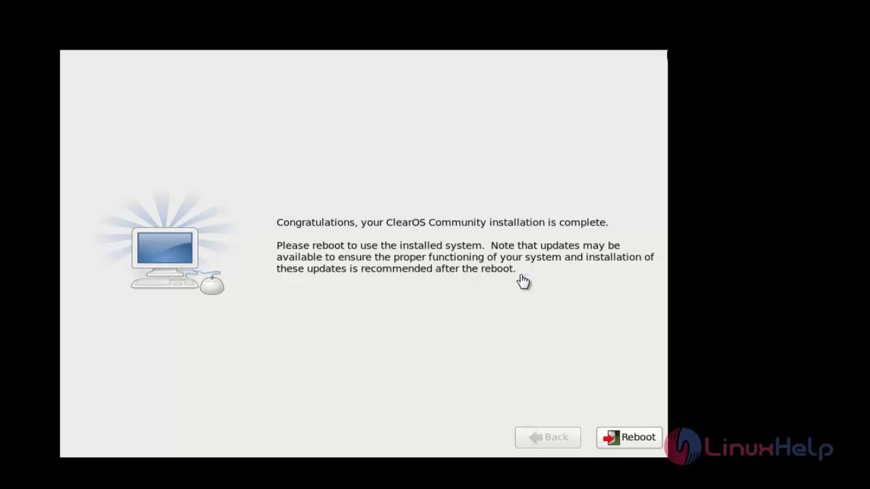
# Reboot into the installed ClearOS and switch to the command line
pyautogui.click(625, 439)
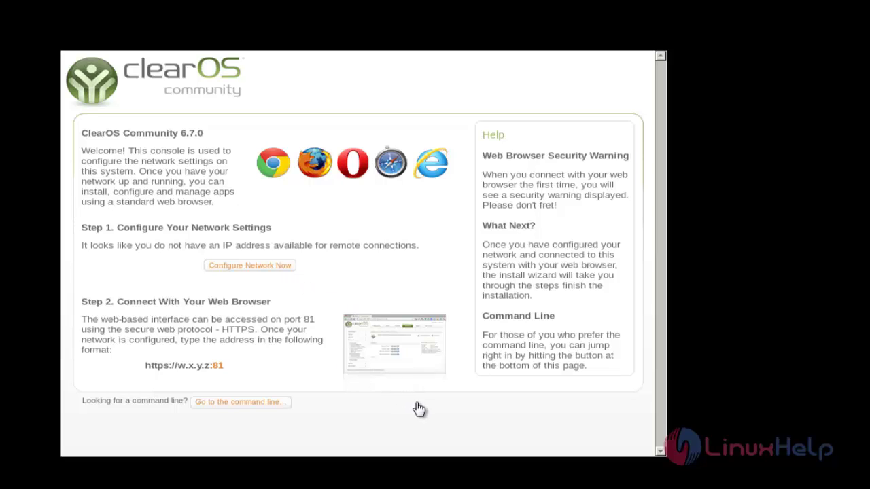
pyautogui.click(275, 403)
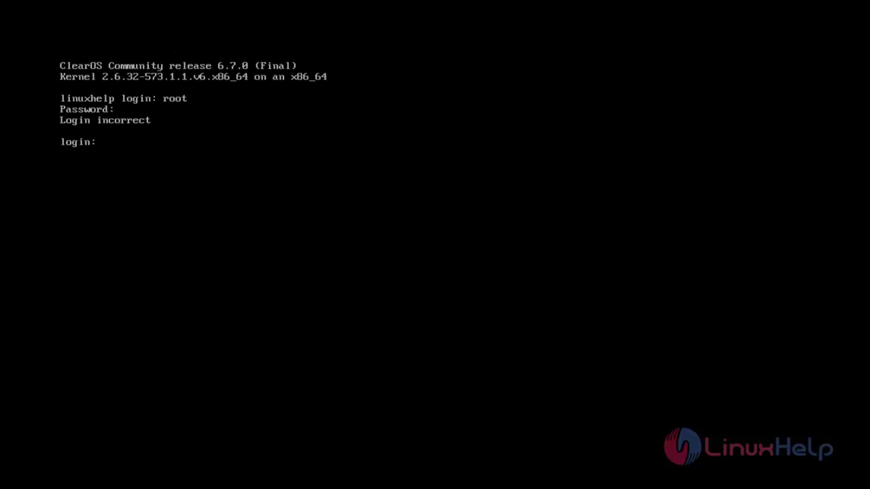
# Log in to the console as root and clear the screen
pyautogui.write('root')
pyautogui.press('Return')
pyautogui.press('Return')
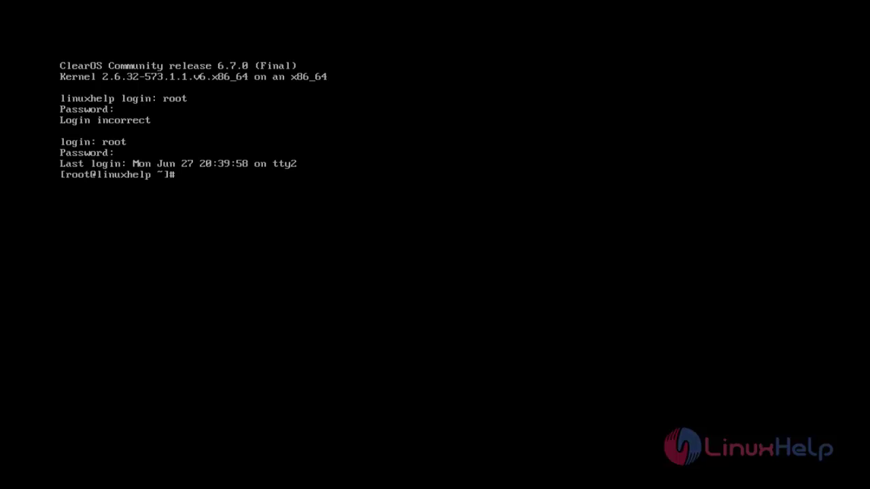
pyautogui.hotkey('ctrl', 'l')
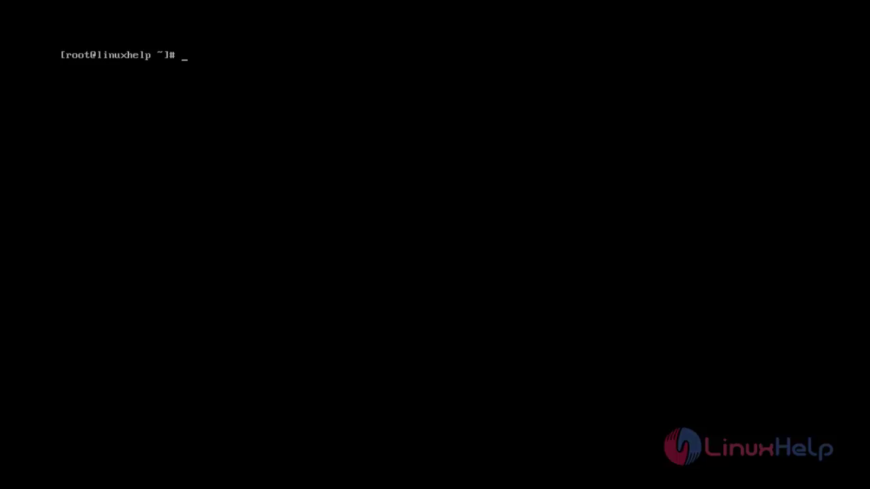
# Edit ifcfg-eth0 in vi, restart networking, reboot with init 6, and check eth0 with ip a
pyautogui.write('vi /etc/sysconfig/network-scripts/ifcfg-eth0')
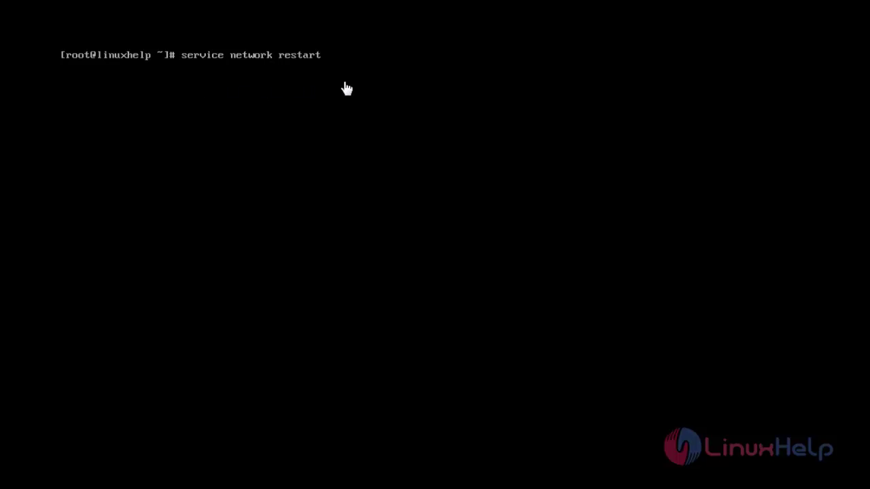
pyautogui.press('Return')
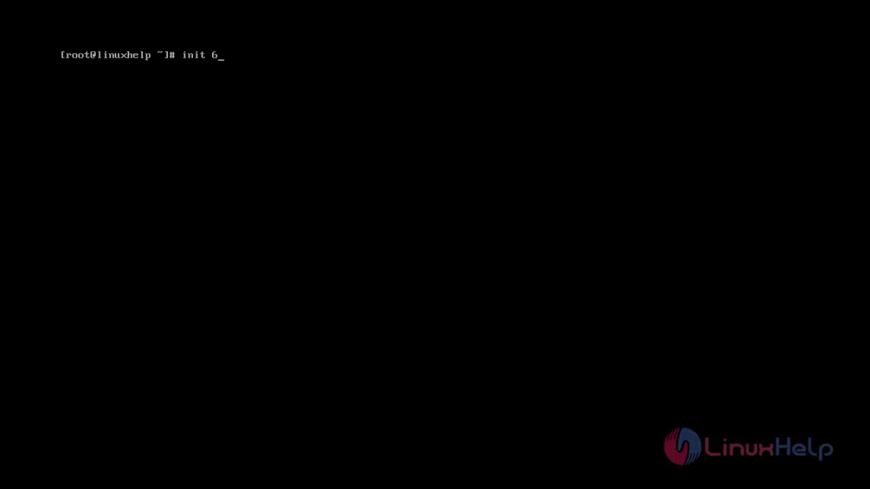
pyautogui.press('Return')
pyautogui.write('ip a')
pyautogui.press('Return')
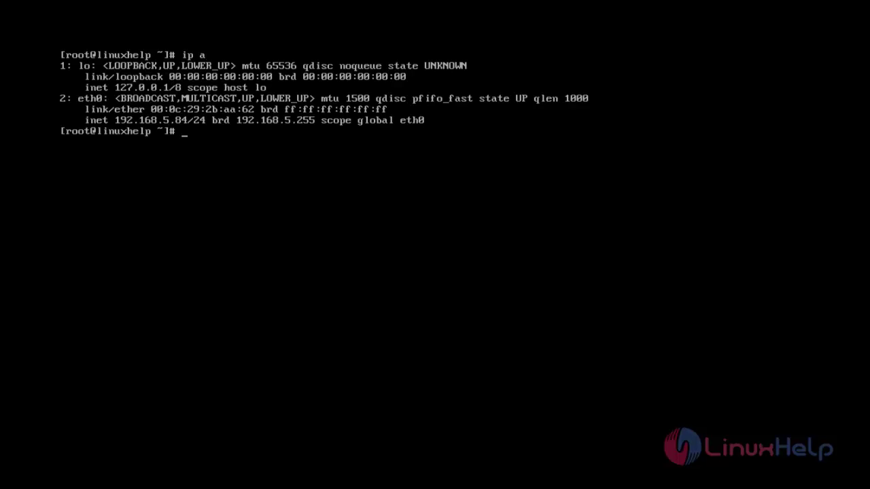
# Clear the console screen with Ctrl+L
pyautogui.hotkey('ctrl', 'l')
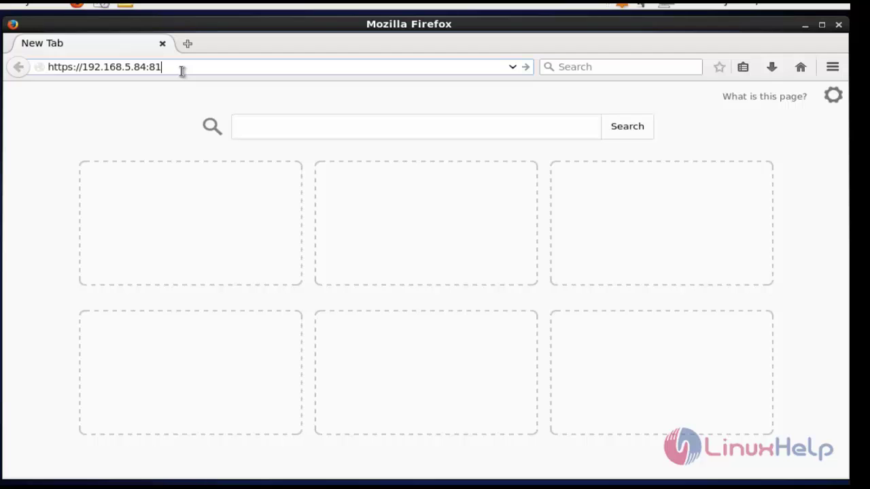
pyautogui.press('Return')
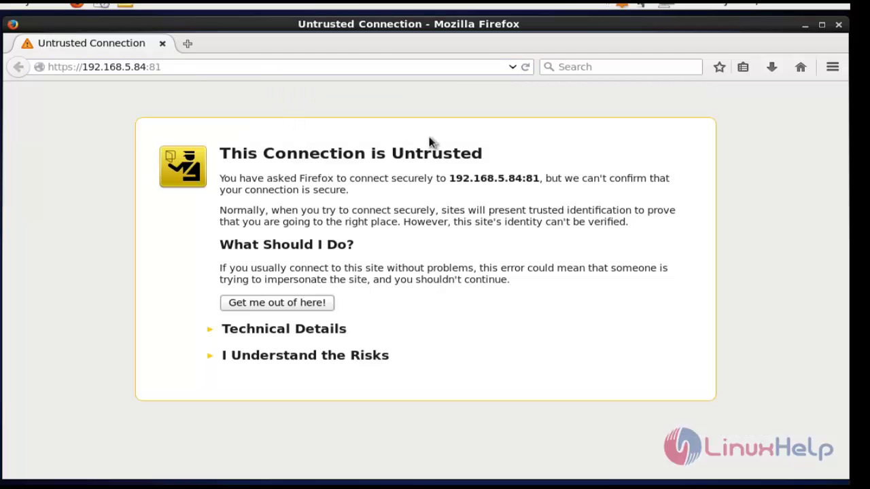
pyautogui.click(316, 360)
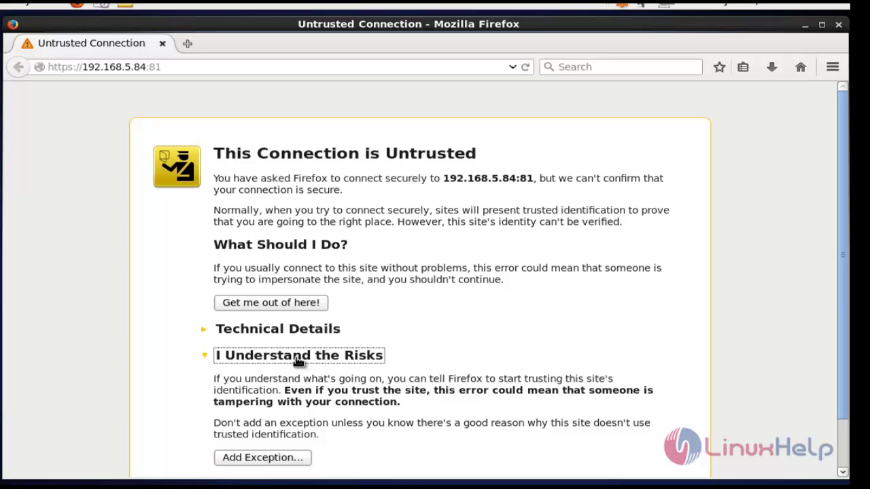
pyautogui.click(268, 460)
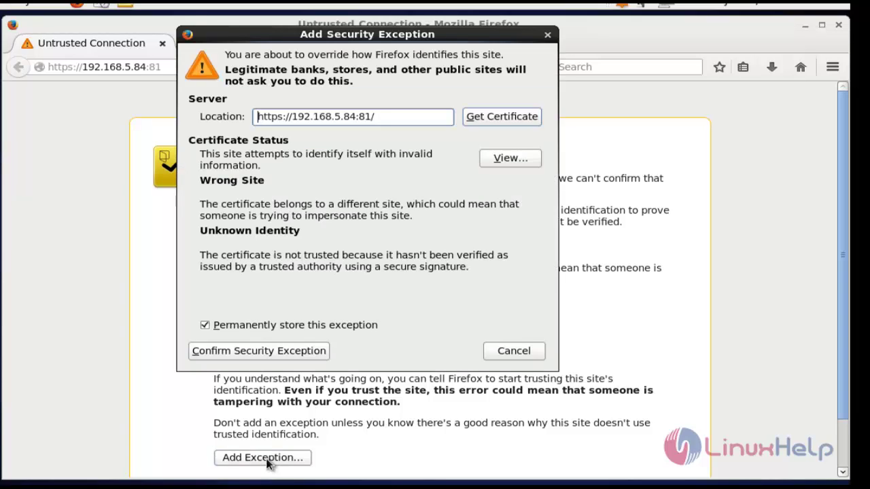
pyautogui.click(258, 351)
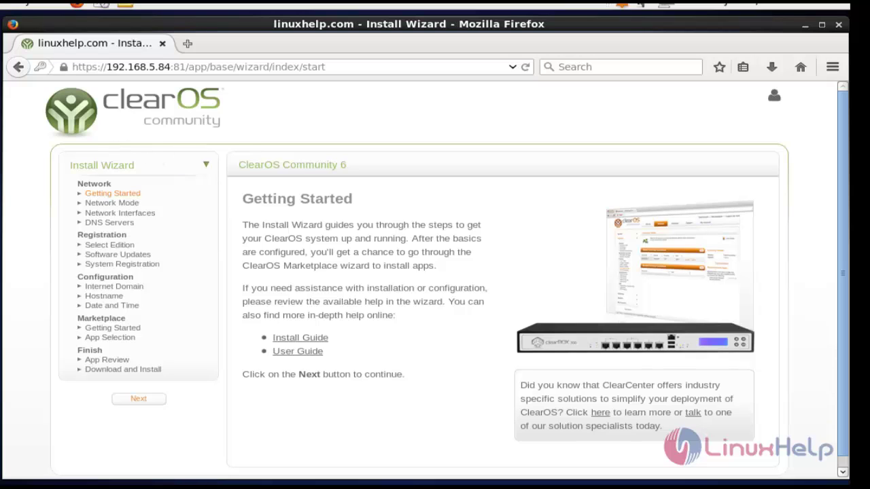
# Keep Private Server Mode, accept eth0, and submit DNS servers 8.8.8.8 and 8.8.4.4
pyautogui.press('Tab')
pyautogui.click(138, 399)
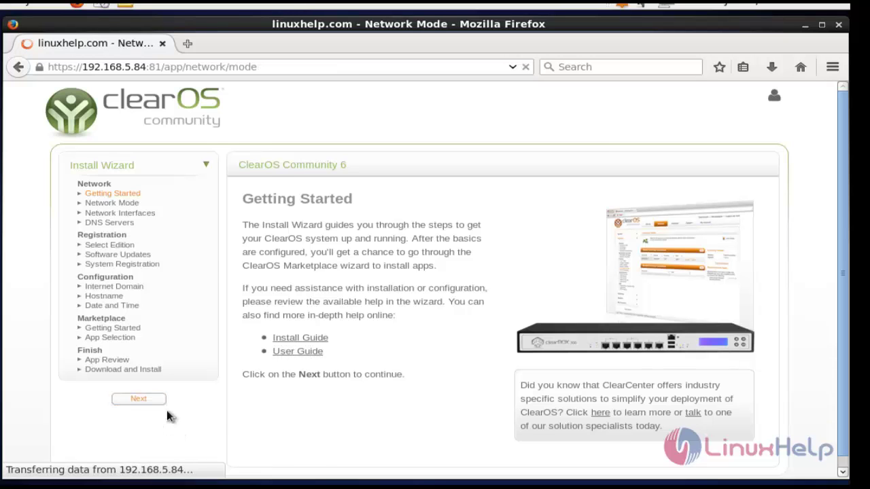
pyautogui.scroll(-2, 387, 357)
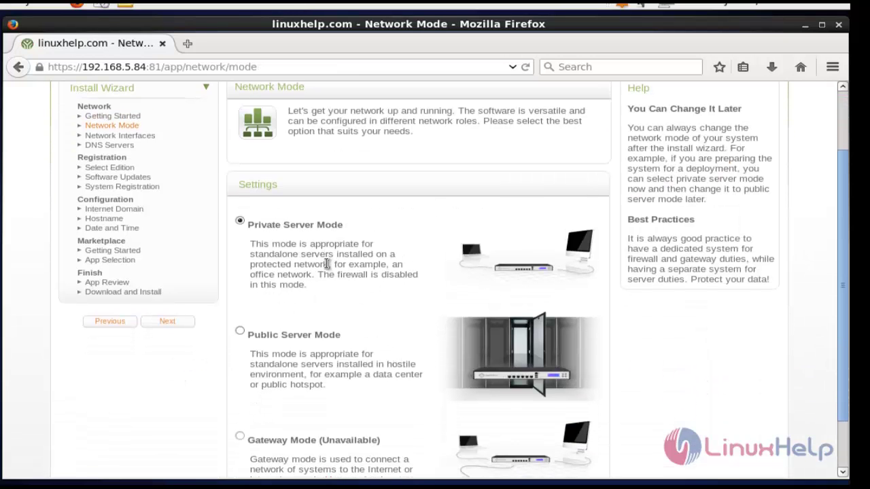
pyautogui.scroll(2, 639, 394)
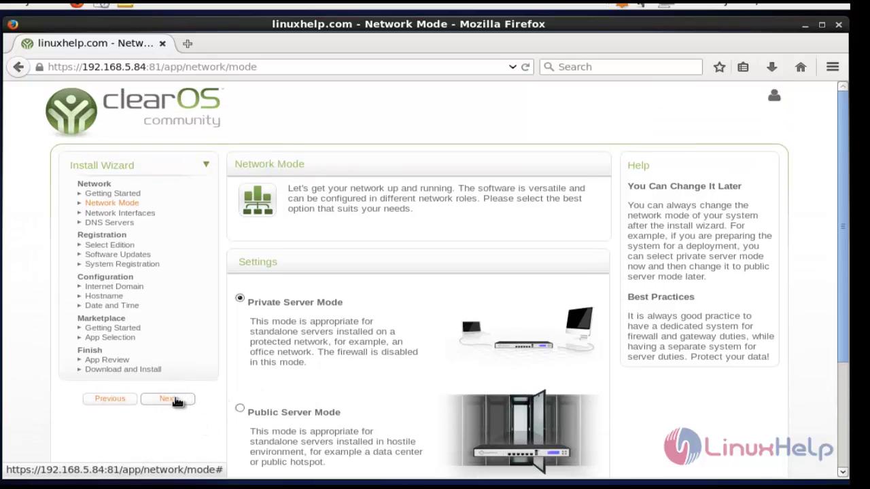
pyautogui.click(177, 403)
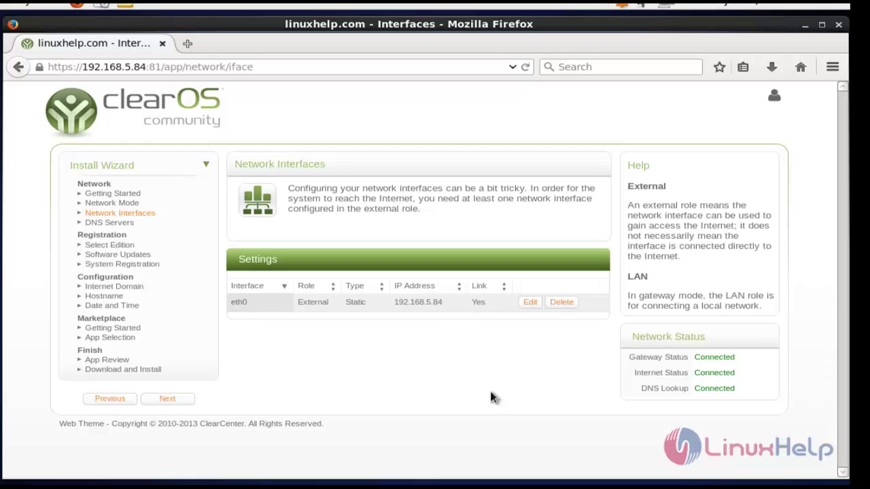
pyautogui.click(173, 404)
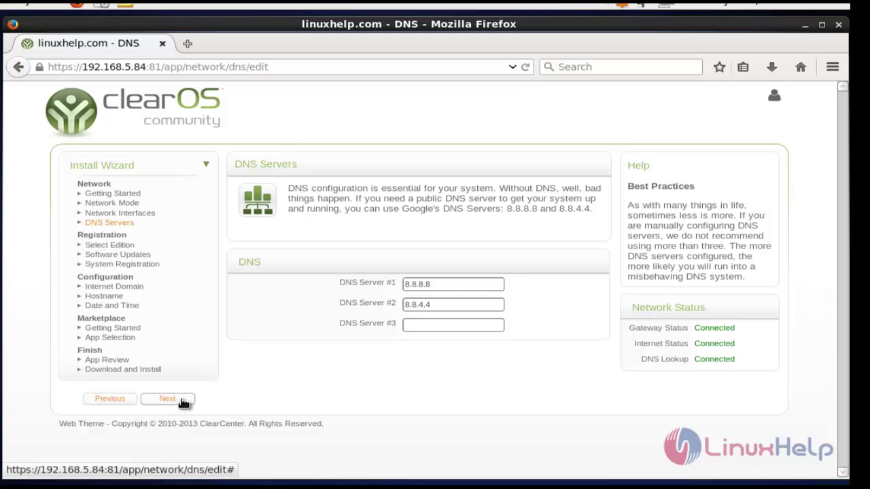
pyautogui.click(184, 404)
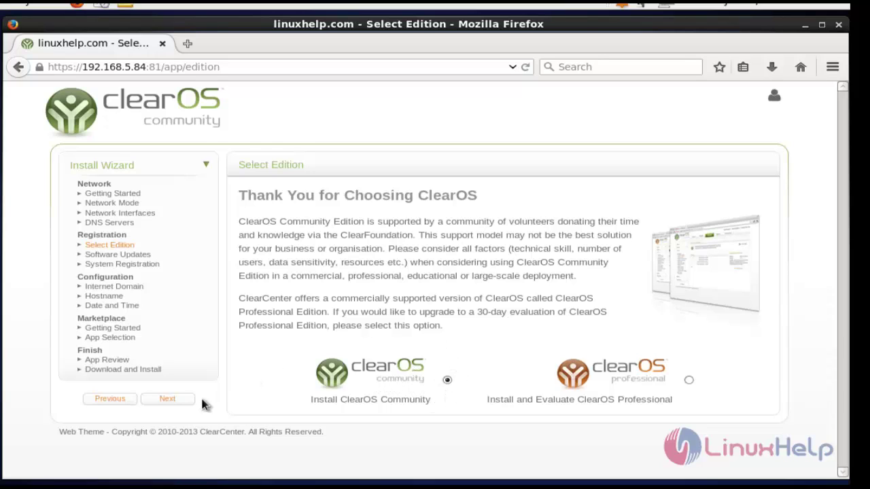
# Choose the ClearOS Community edition and install the available core updates
pyautogui.click(167, 399)
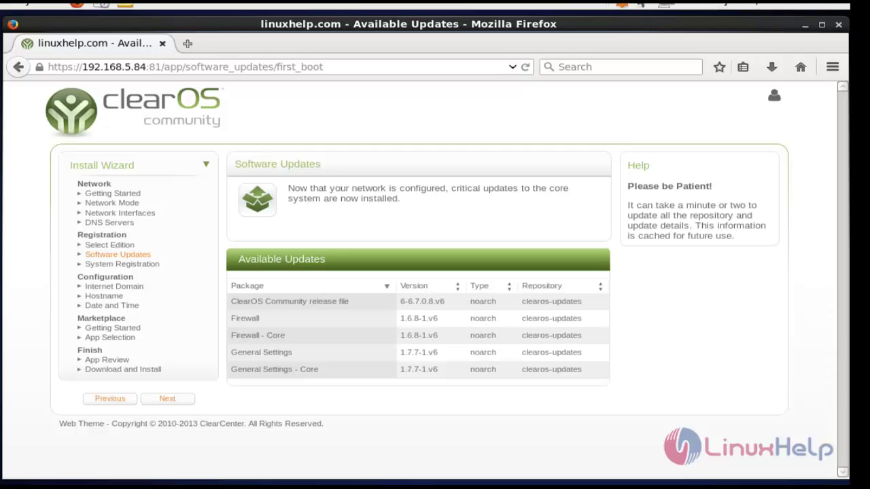
pyautogui.click(174, 404)
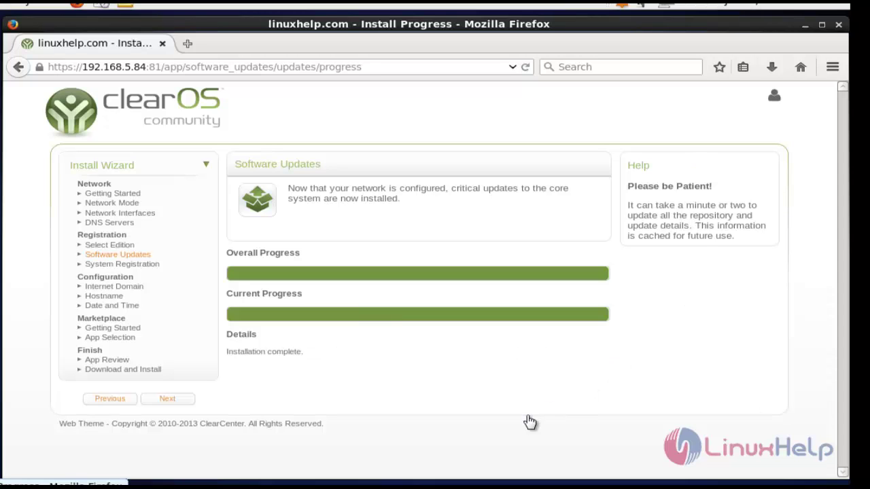
pyautogui.click(168, 400)
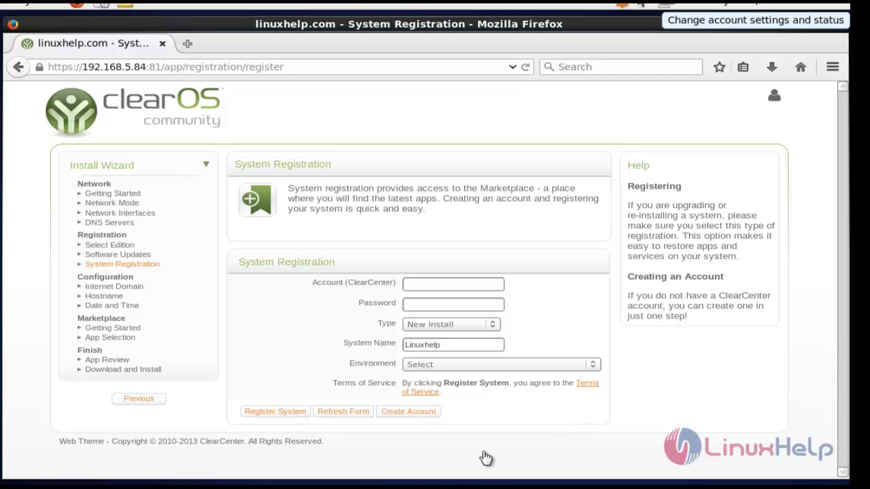
# Create a new ClearCenter account and register the system as Small Business (under 10 employees)
pyautogui.click(409, 412)
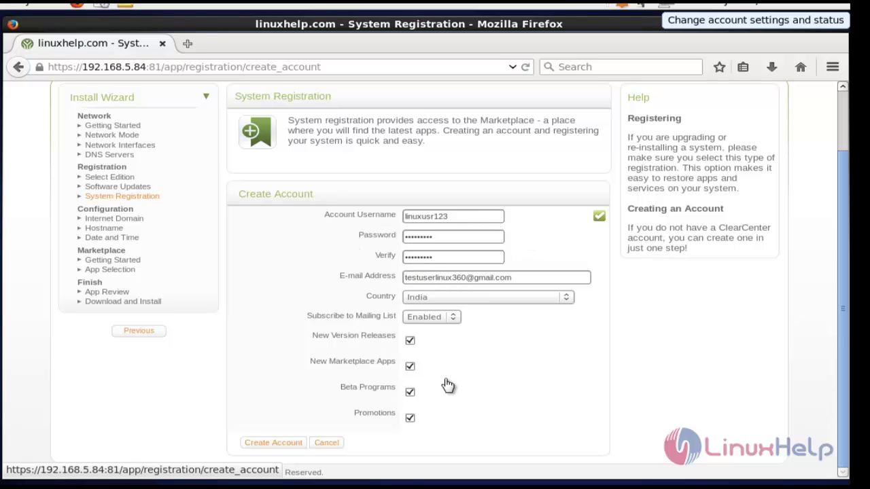
pyautogui.click(274, 442)
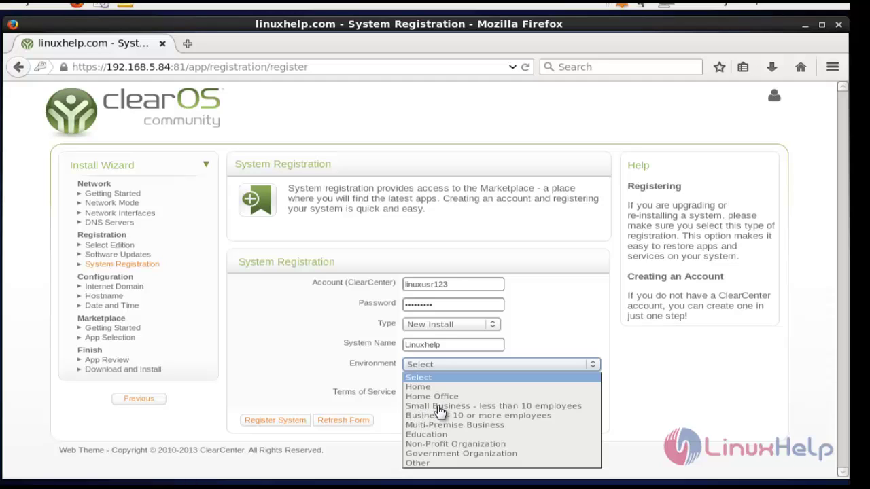
pyautogui.click(501, 406)
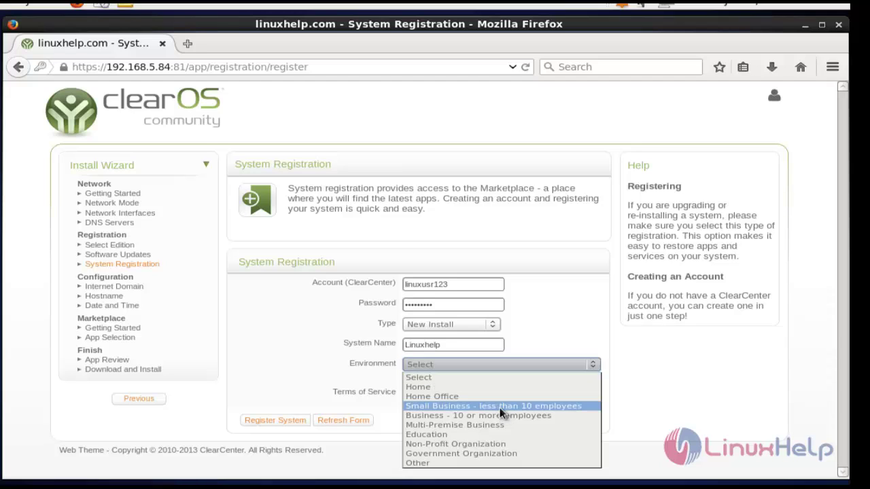
pyautogui.click(289, 421)
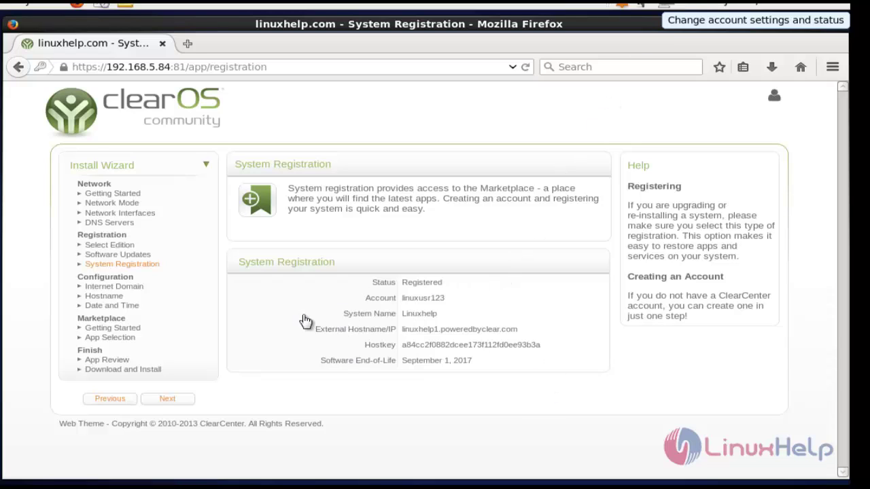
pyautogui.click(184, 406)
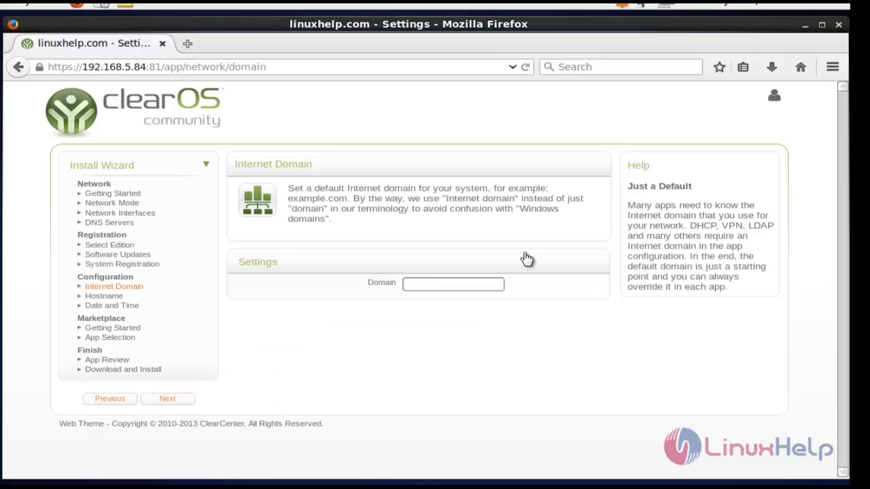
# Set the internet domain to linuxhelp.com, accept the hostnames, and accept the Asia/Kolkata date and time
pyautogui.click(470, 286)
pyautogui.write('linuxhelp.com')
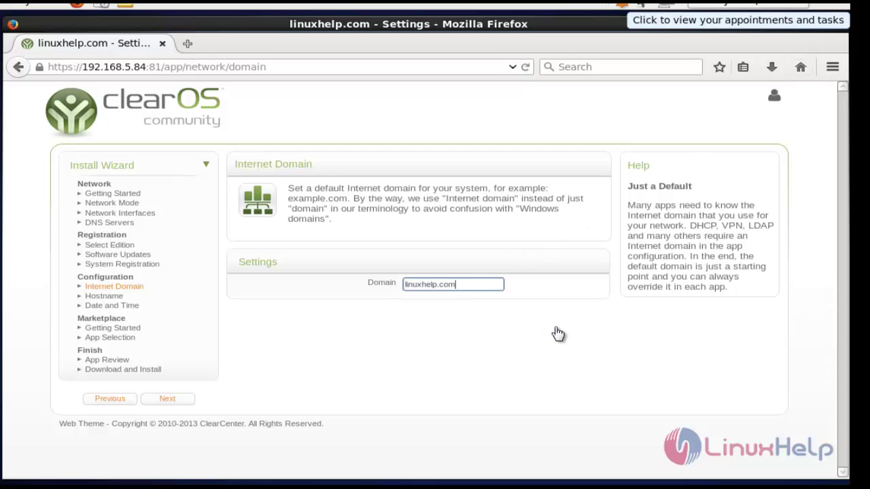
pyautogui.click(176, 405)
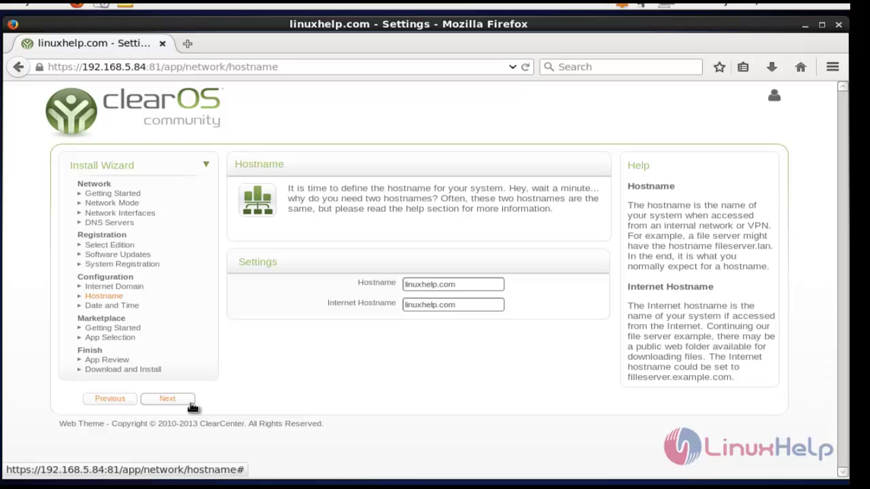
pyautogui.click(190, 406)
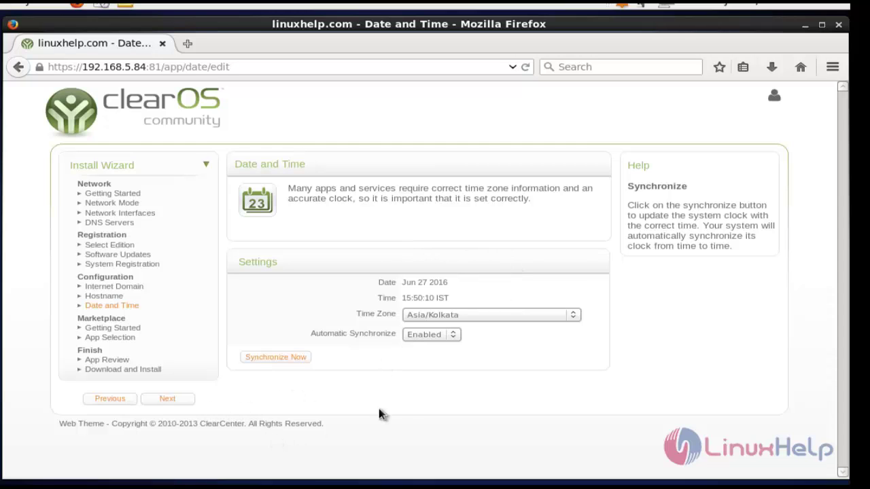
pyautogui.click(180, 400)
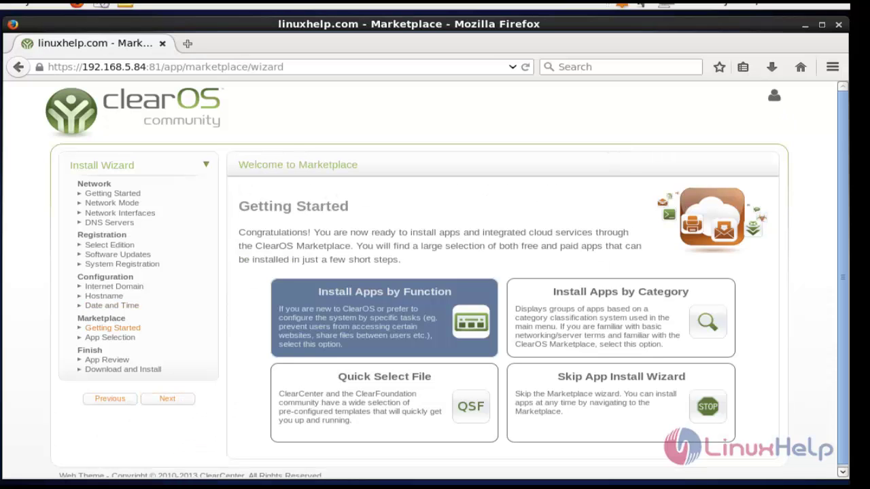
# Select the Directory Server app in the Marketplace
pyautogui.scroll(-1, 435, 272)
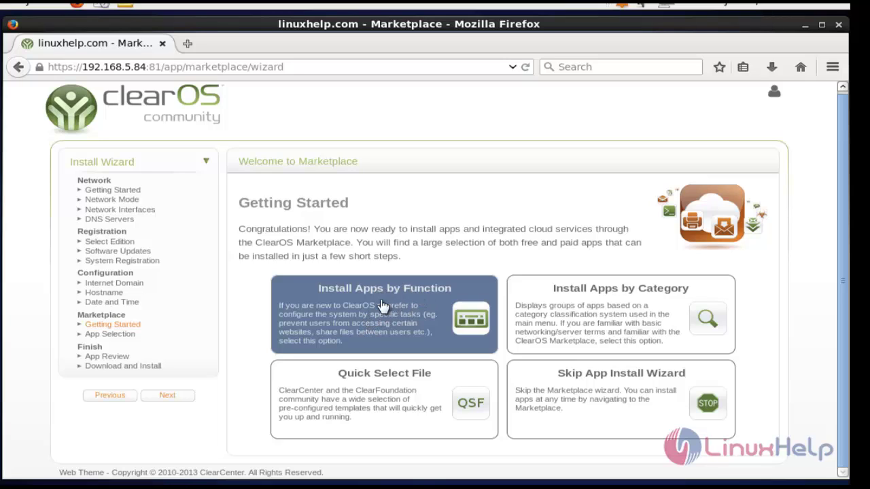
pyautogui.click(180, 399)
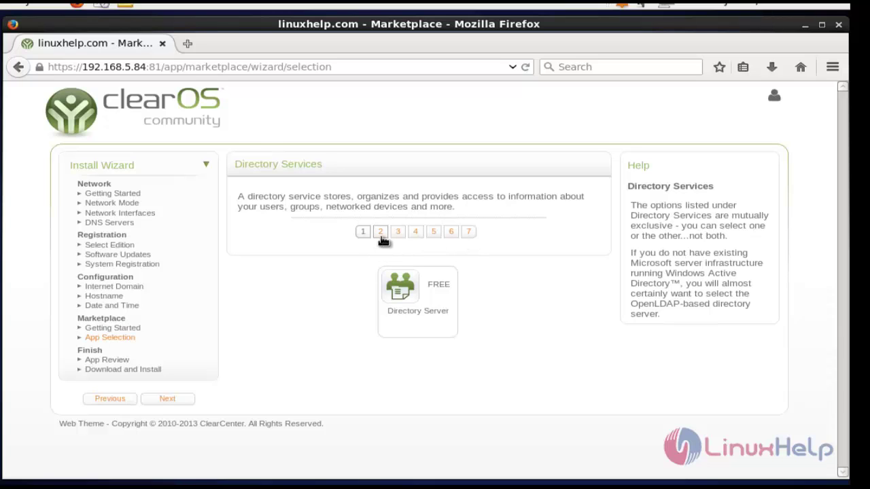
pyautogui.click(403, 322)
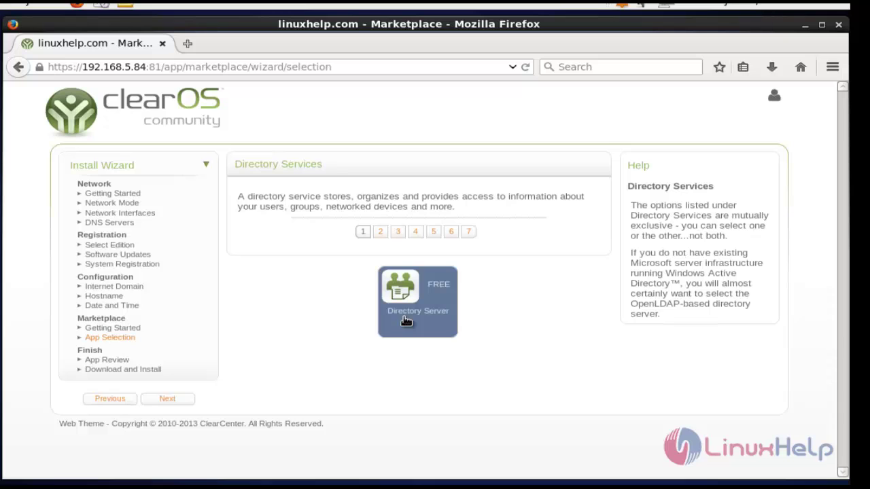
# Add PPTP Server and Port Forwarding from Firewall and Networking, then review the selected apps
pyautogui.click(381, 232)
pyautogui.scroll(-2, 551, 347)
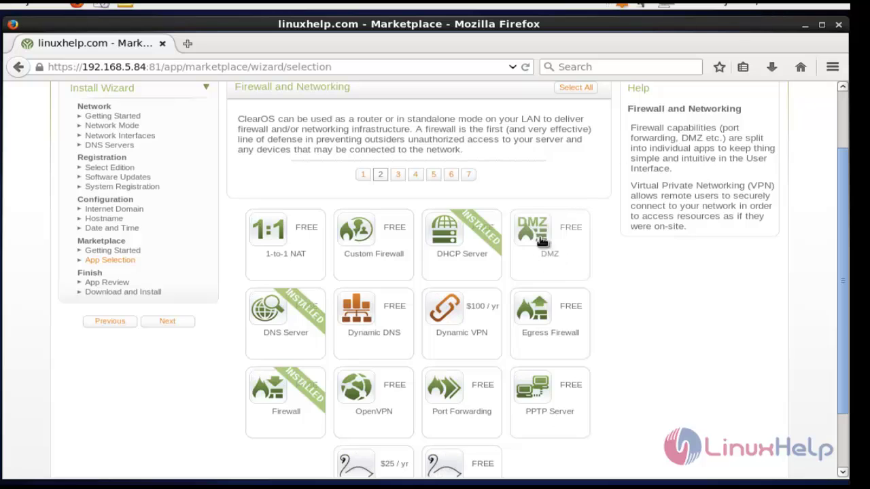
pyautogui.scroll(-2, 549, 340)
pyautogui.click(549, 331)
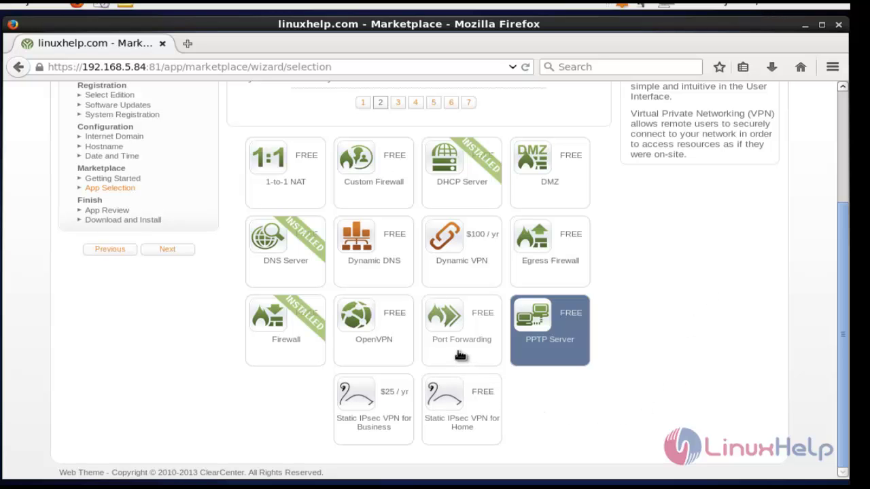
pyautogui.moveTo(463, 348)
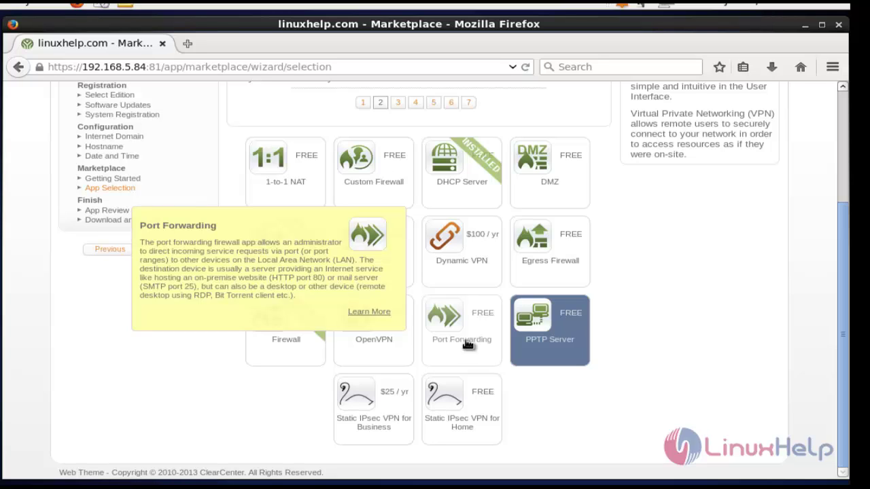
pyautogui.click(468, 345)
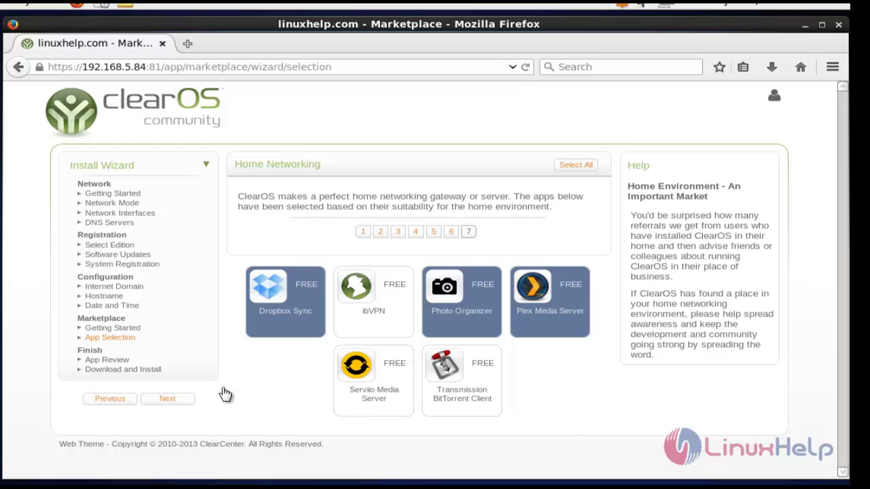
pyautogui.click(180, 399)
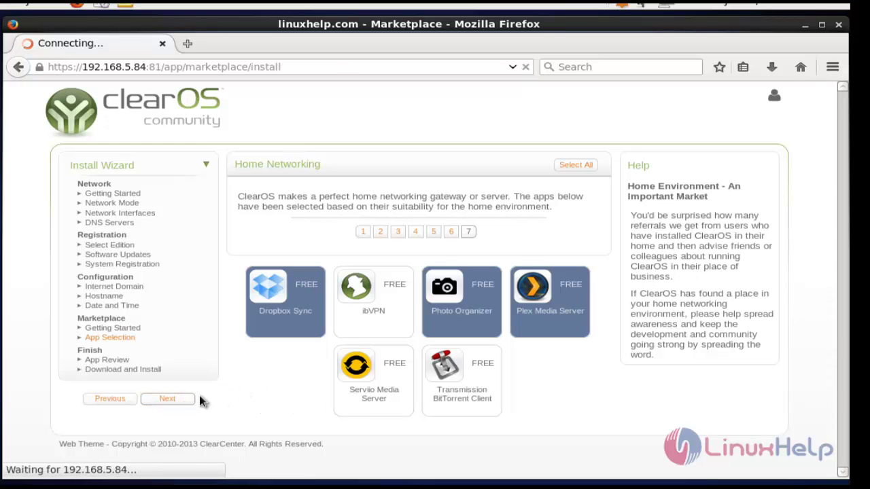
pyautogui.scroll(-1, 535, 226)
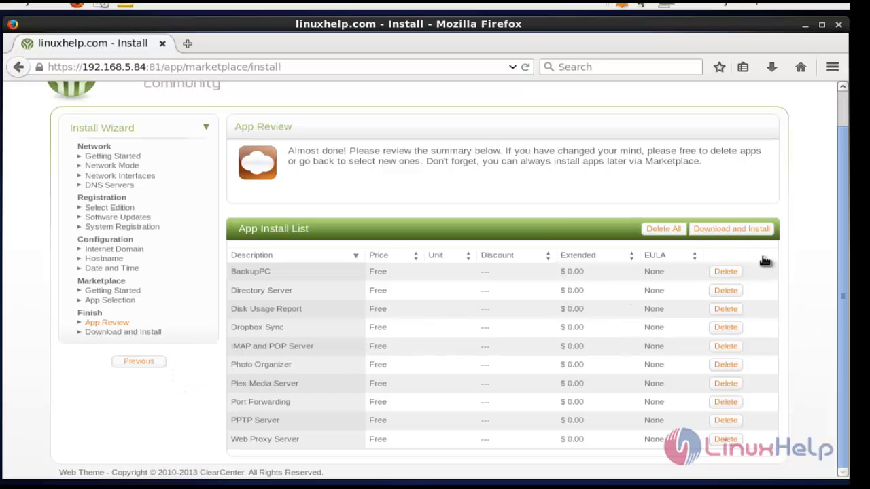
# Download and install the selected apps and finish the install wizard
pyautogui.click(747, 232)
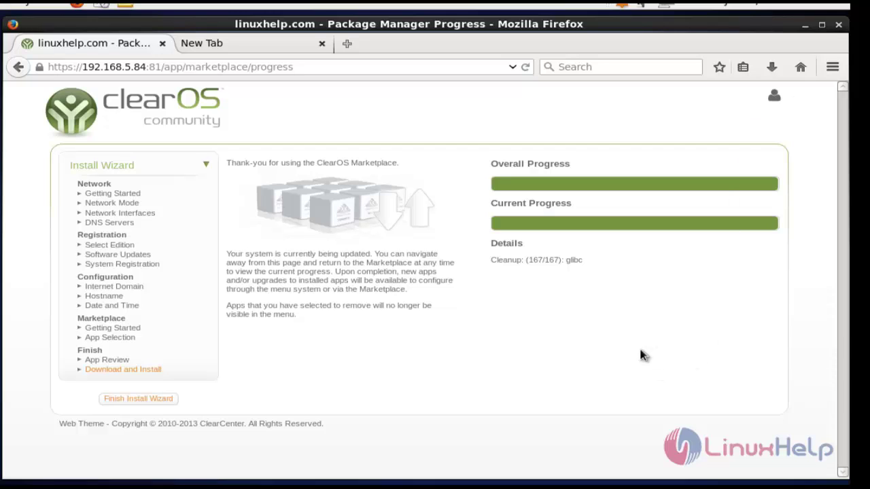
pyautogui.click(127, 403)
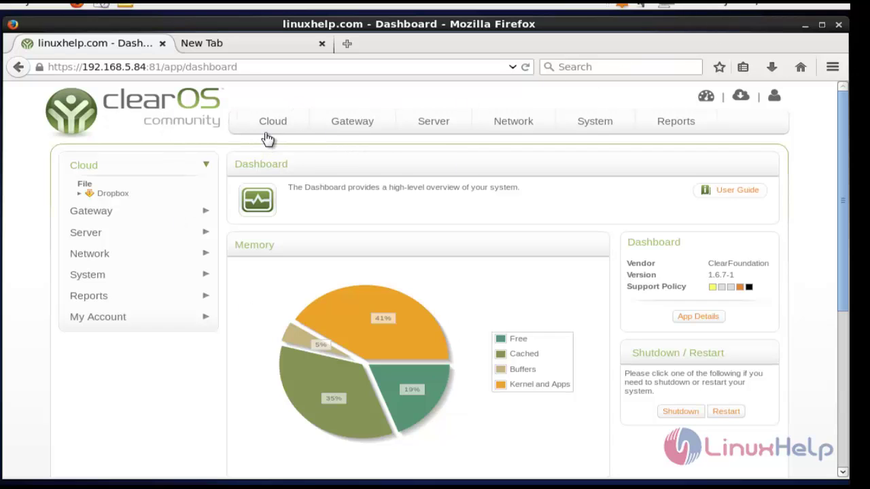
# Open Reports > Disk Usage and browse the 1.8 GiB root filesystem chart
pyautogui.moveTo(270, 129)
pyautogui.moveTo(353, 129)
pyautogui.moveTo(596, 123)
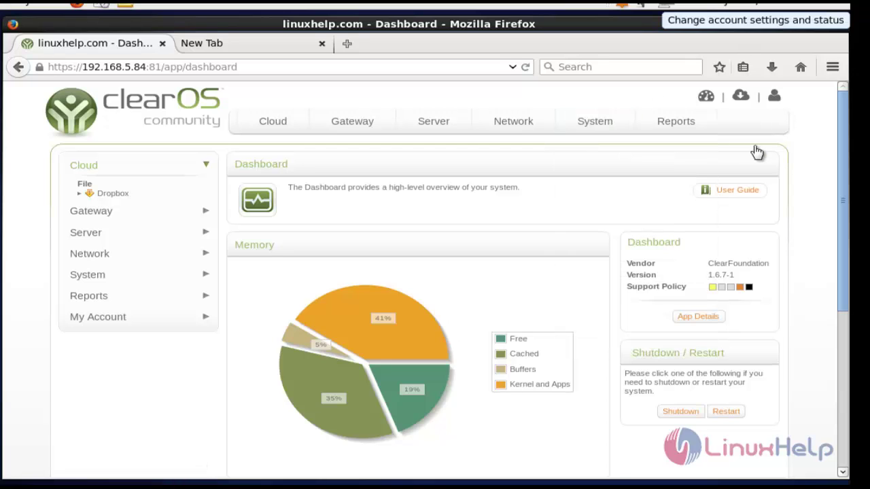
pyautogui.moveTo(683, 130)
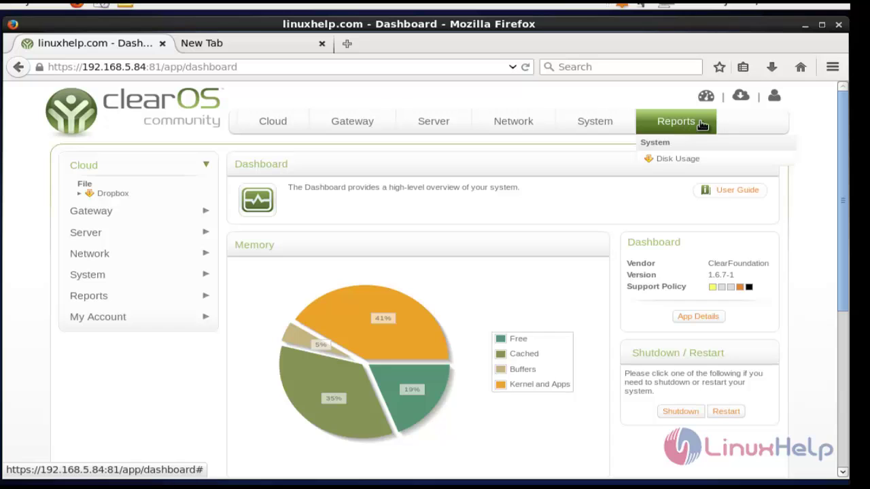
pyautogui.click(678, 161)
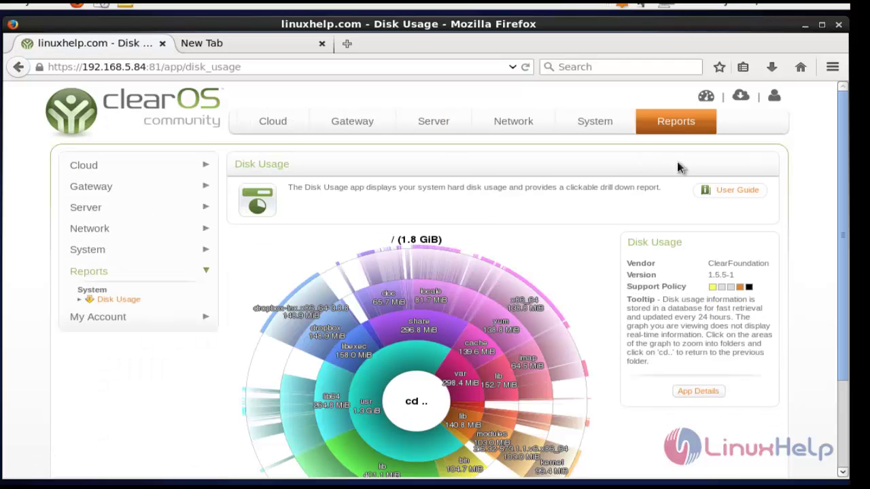
pyautogui.scroll(-2, 495, 227)
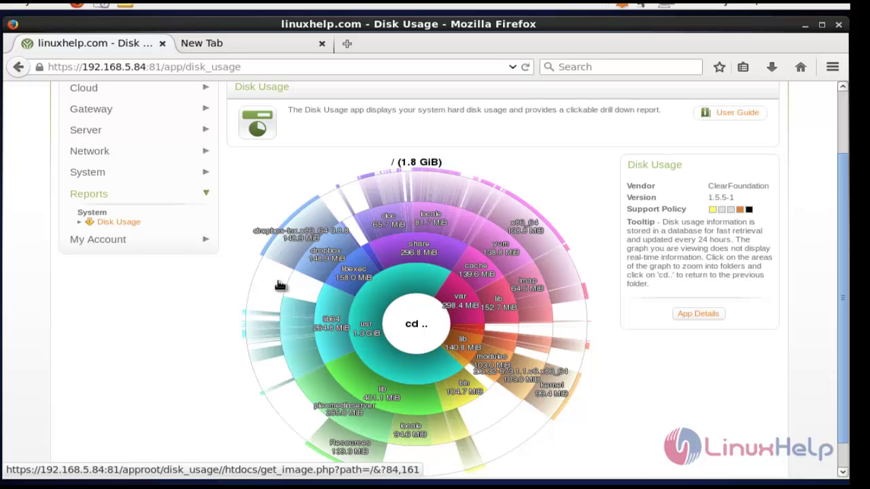
pyautogui.scroll(-1, 492, 370)
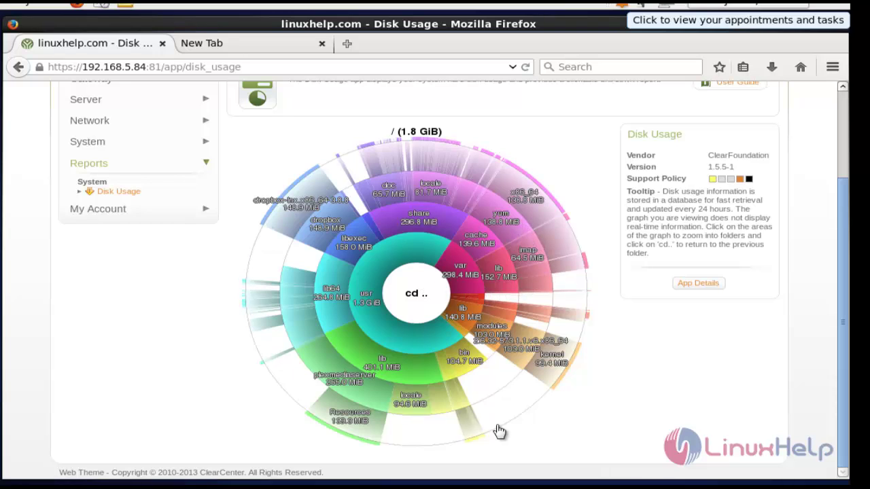
pyautogui.scroll(3, 529, 408)
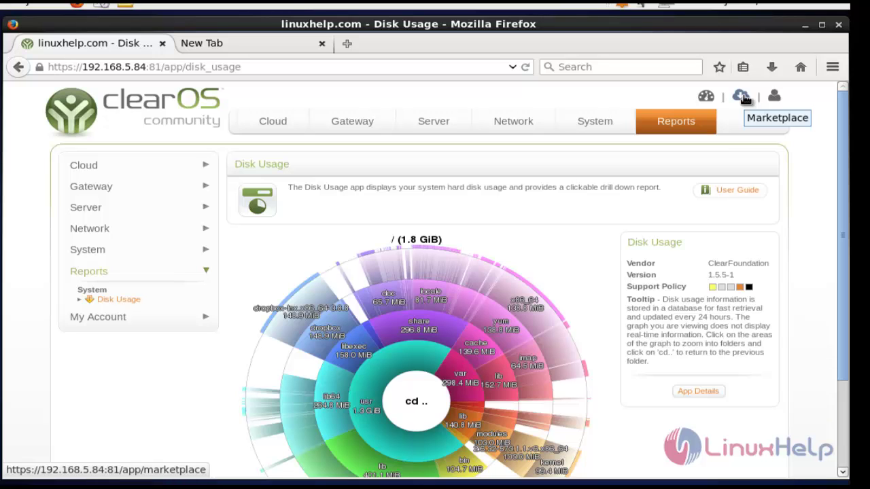
pyautogui.click(742, 96)
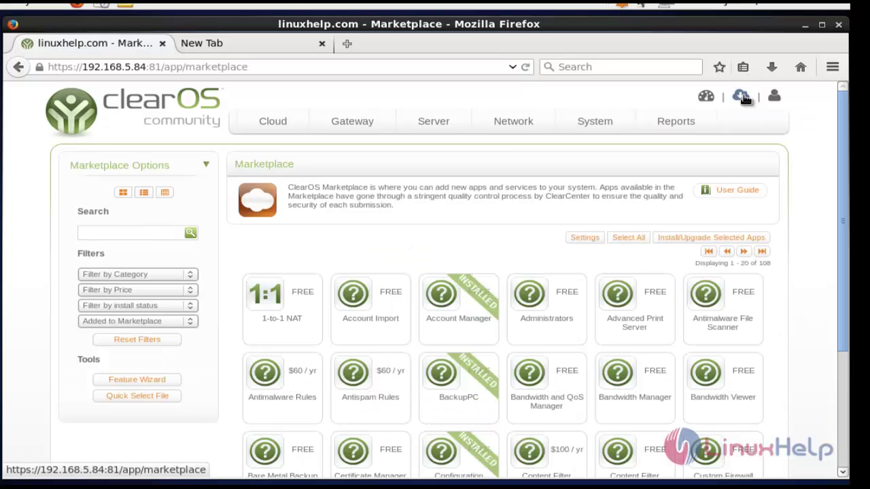
# Scroll down and back up through the Marketplace catalogue of 108 apps to review installed markers
pyautogui.scroll(-3, 563, 266)
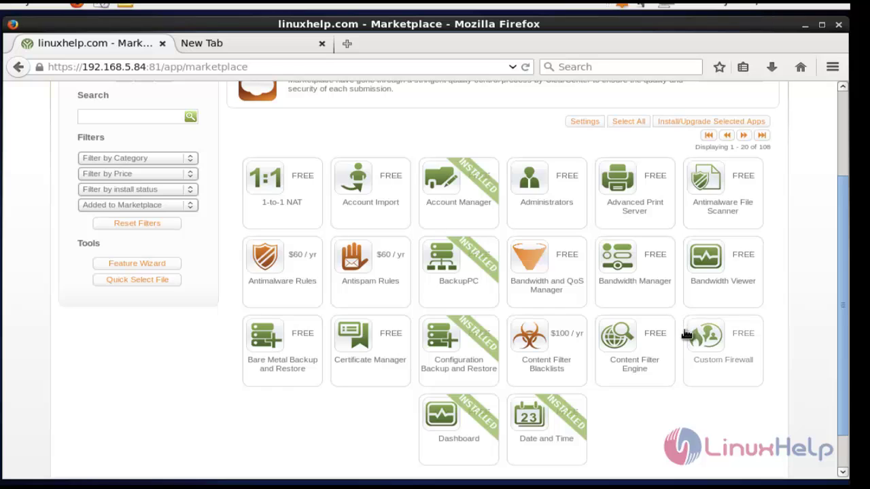
pyautogui.scroll(3, 686, 335)
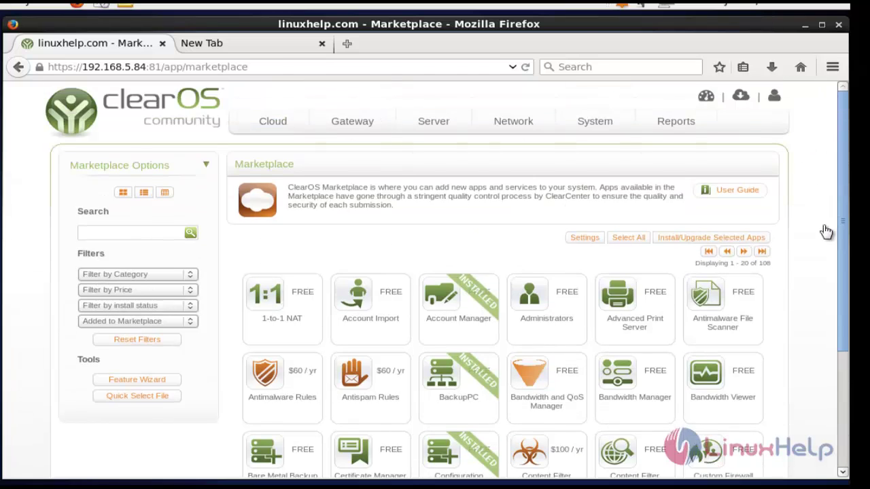
# Log the root account out from the user menu, returning to the ClearOS login page
pyautogui.click(774, 99)
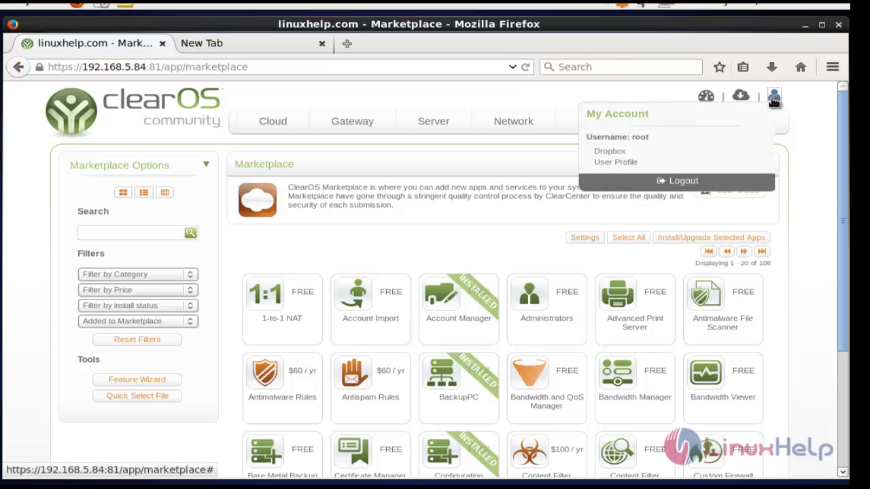
pyautogui.click(683, 185)
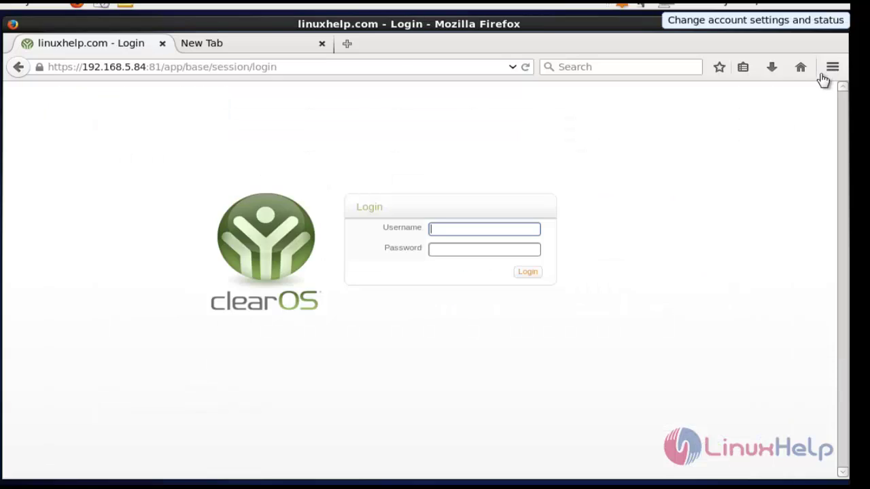